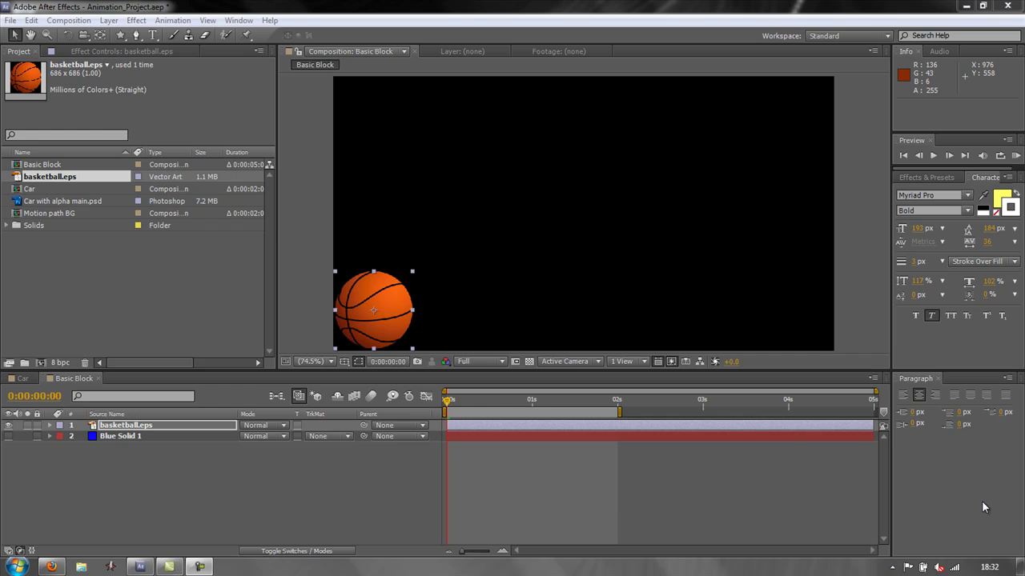
Show Blue Solid 1, hide basketball.eps, and expand Blue Solid 1's Transform properties
{"action": "left_click", "coordinate": [8, 436]}
{"action": "left_click", "coordinate": [8, 425]}
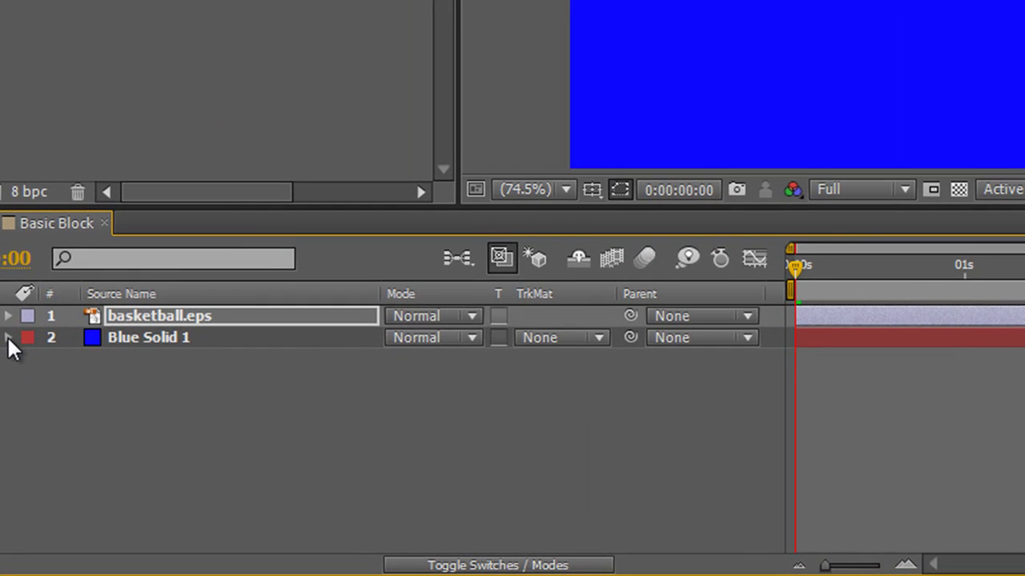
{"action": "left_click", "coordinate": [8, 337]}
{"action": "left_click", "coordinate": [29, 359]}
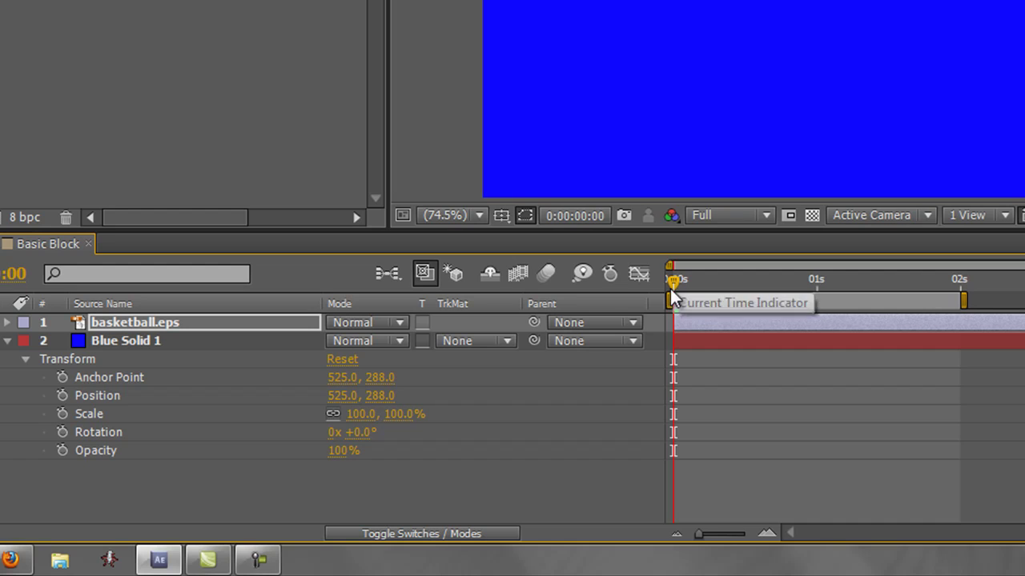
Return the time to 0:00 and set a 100% Scale keyframe on Blue Solid 1
{"action": "left_click_drag", "start_coordinate": [670, 286], "coordinate": [813, 296]}
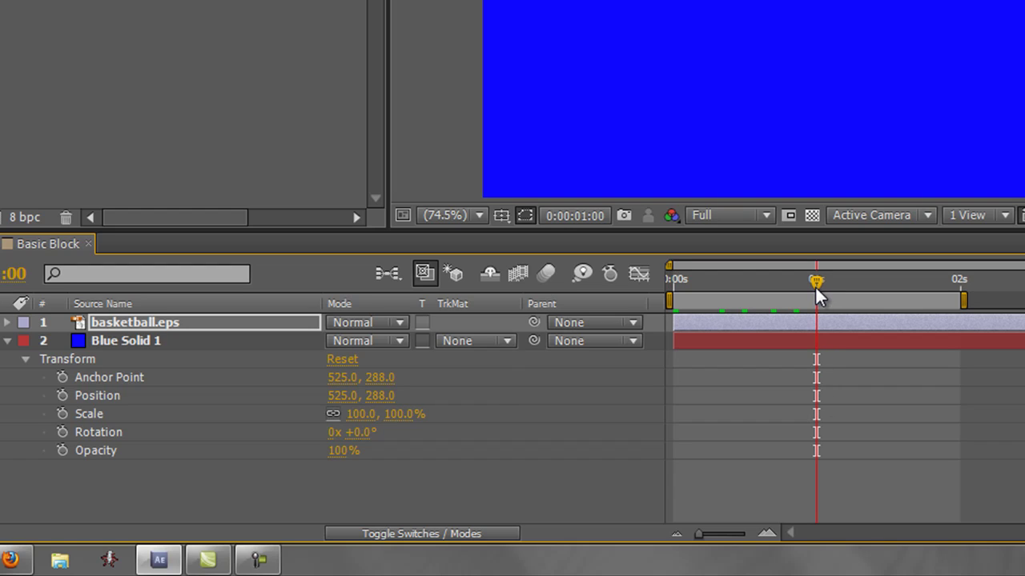
{"action": "mouse_move", "coordinate": [815, 287]}
{"action": "left_mouse_down"}
{"action": "mouse_move", "coordinate": [655, 283]}
{"action": "mouse_move", "coordinate": [778, 278]}
{"action": "mouse_move", "coordinate": [819, 287]}
{"action": "left_mouse_up"}
{"action": "mouse_move", "coordinate": [810, 290]}
{"action": "left_mouse_down"}
{"action": "mouse_move", "coordinate": [671, 300]}
{"action": "mouse_move", "coordinate": [822, 293]}
{"action": "left_mouse_up"}
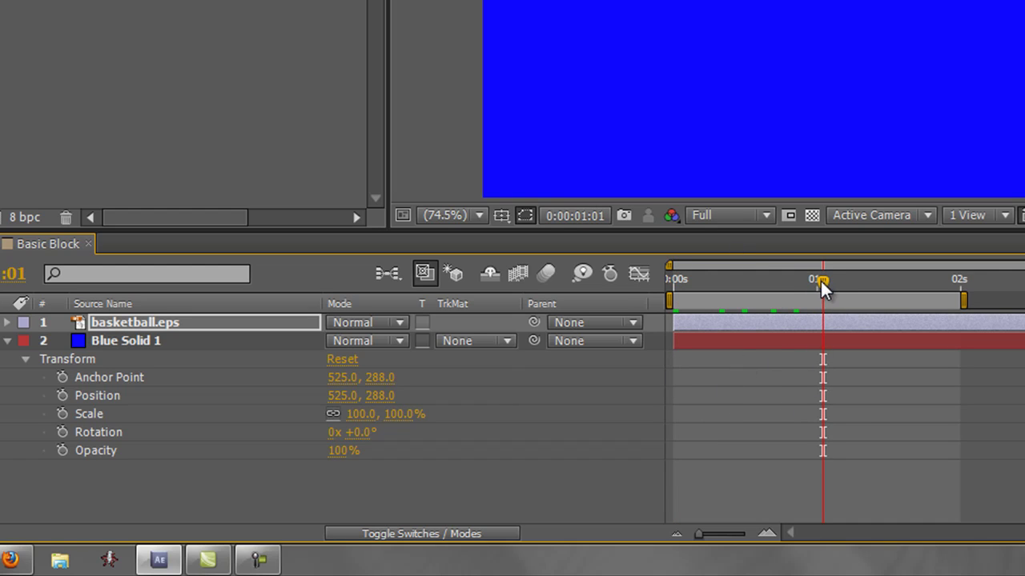
{"action": "left_click_drag", "start_coordinate": [822, 280], "coordinate": [674, 312]}
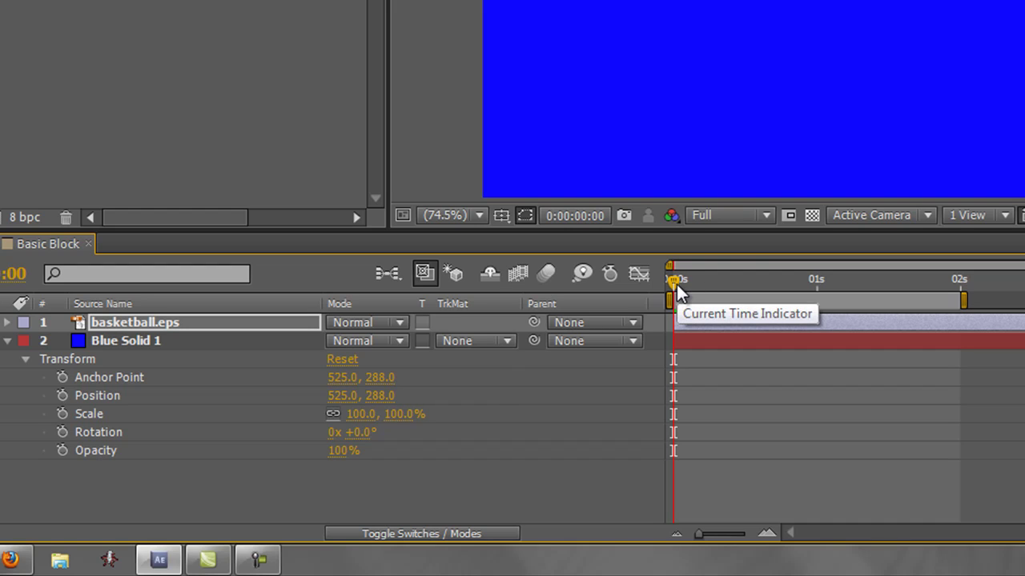
{"action": "left_click_drag", "start_coordinate": [677, 290], "coordinate": [739, 292]}
{"action": "left_click_drag", "start_coordinate": [799, 281], "coordinate": [820, 284]}
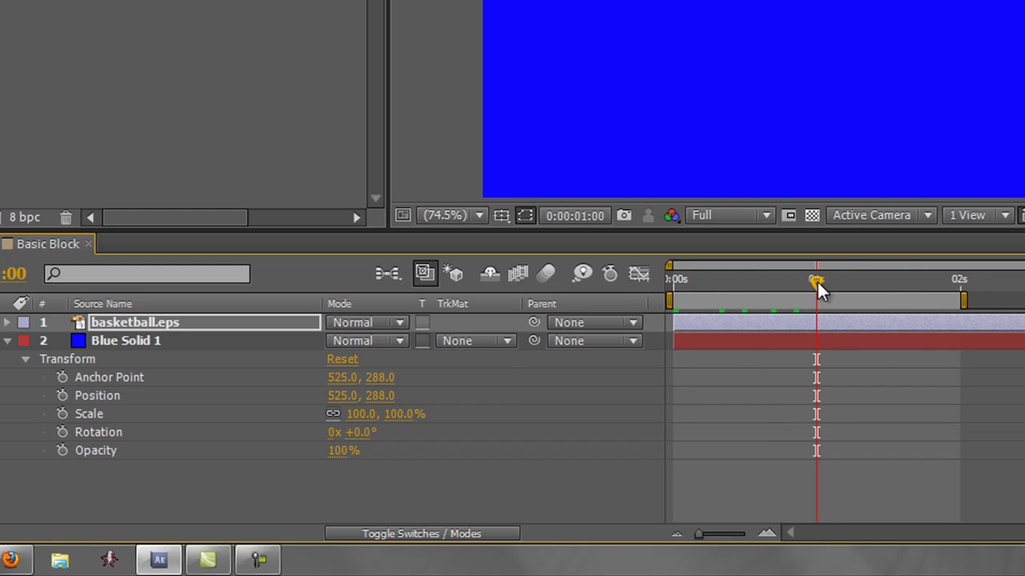
{"action": "left_click", "coordinate": [163, 497]}
{"action": "key", "text": "Home"}
{"action": "left_click", "coordinate": [64, 413]}
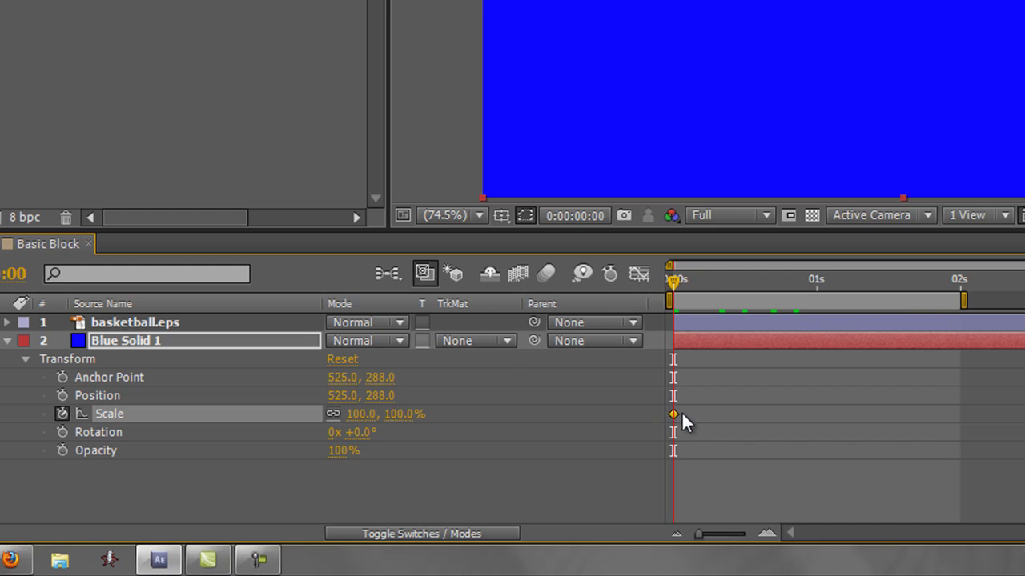
At 1 second, scrub Blue Solid 1's Scale down to 27%, then return to 0:00
{"action": "left_click_drag", "start_coordinate": [674, 283], "coordinate": [821, 306]}
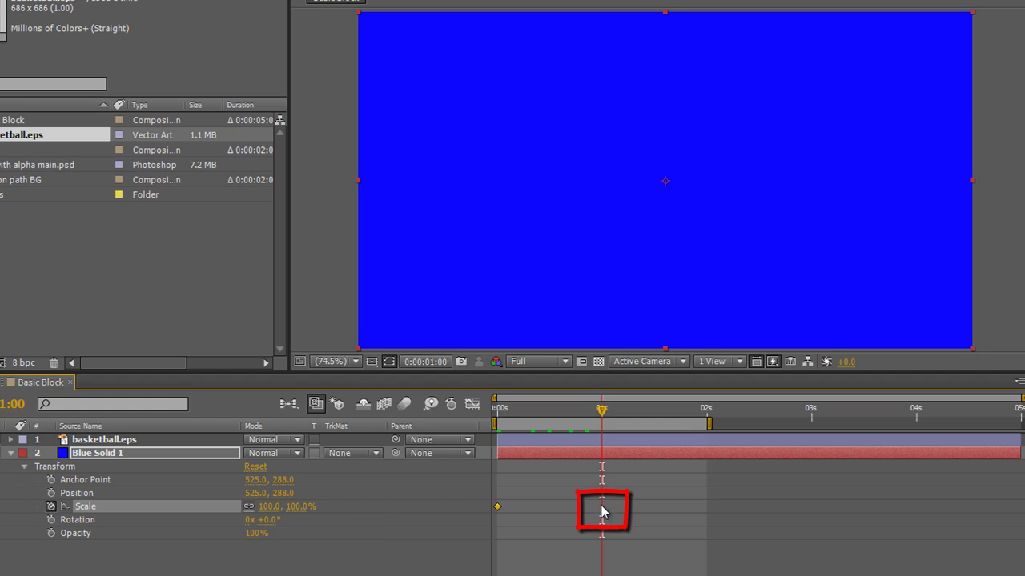
{"action": "left_click_drag", "start_coordinate": [294, 509], "coordinate": [271, 514]}
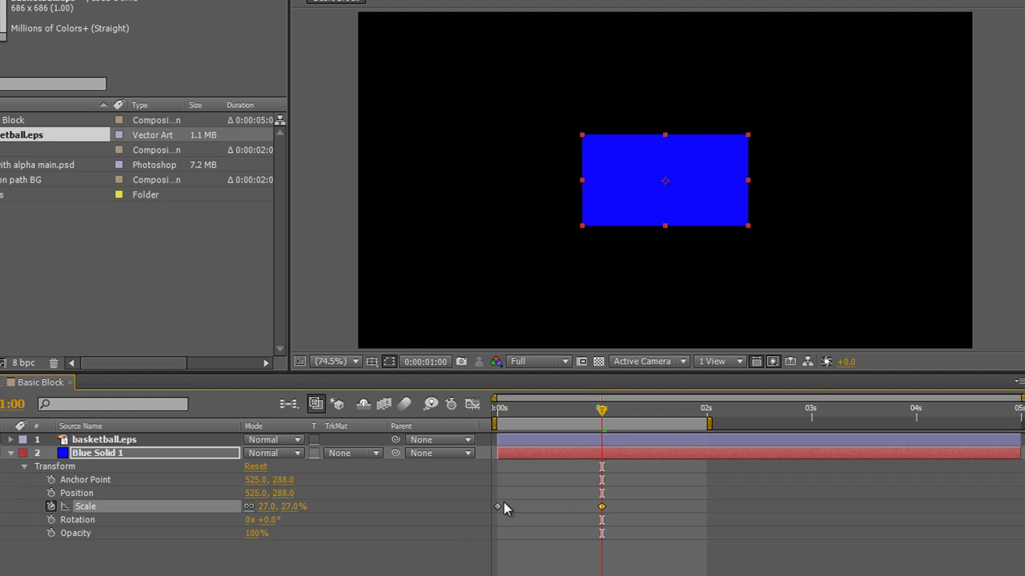
{"action": "key", "text": "Home"}
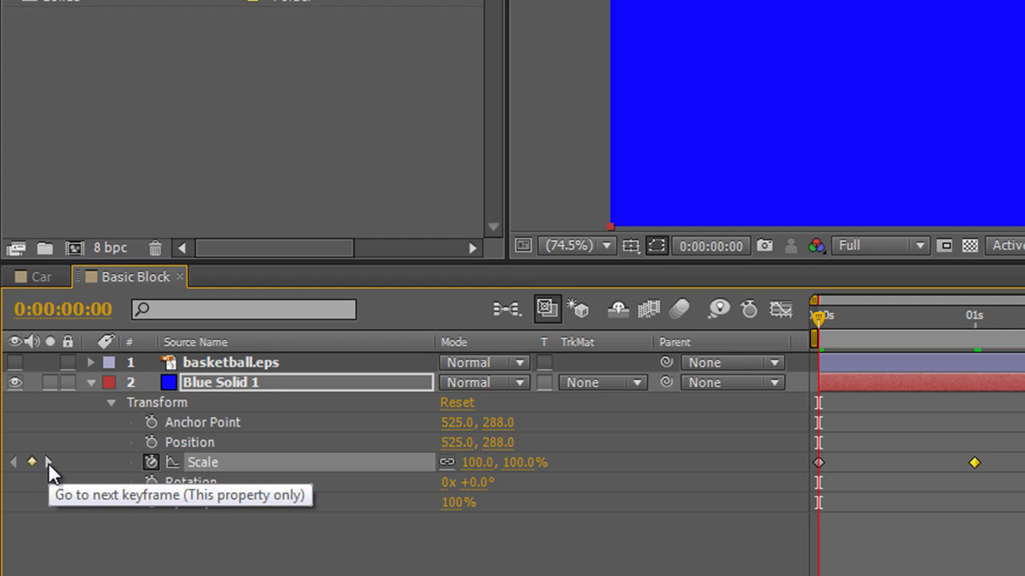
{"action": "left_click", "coordinate": [48, 463]}
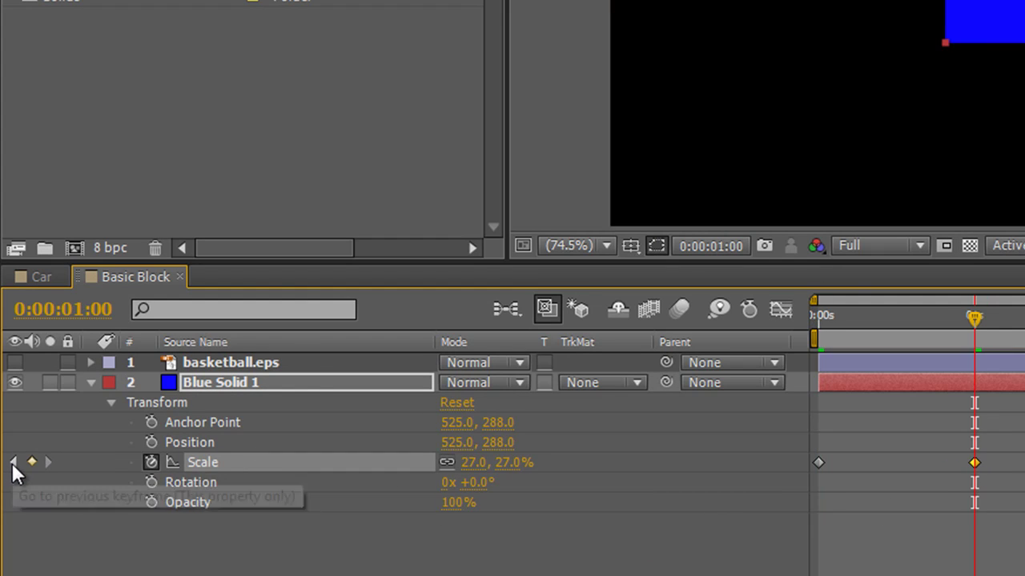
{"action": "left_click", "coordinate": [12, 463]}
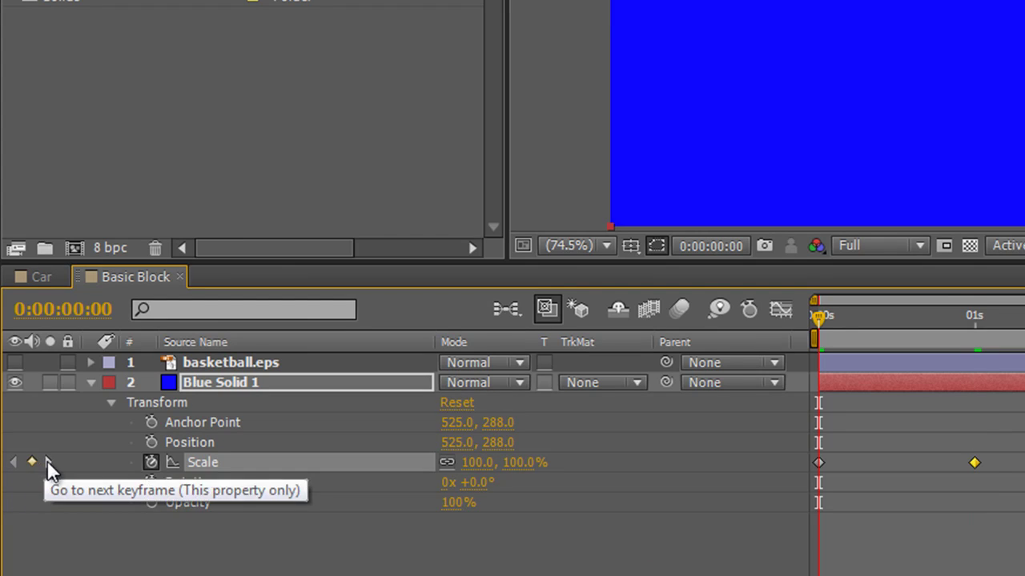
{"action": "left_click", "coordinate": [48, 462]}
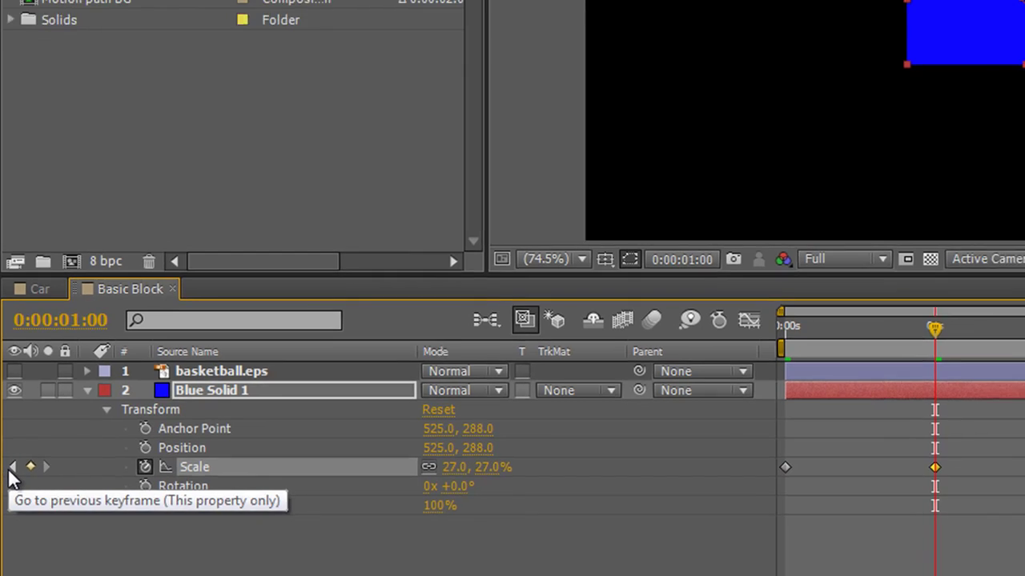
{"action": "left_click", "coordinate": [13, 463]}
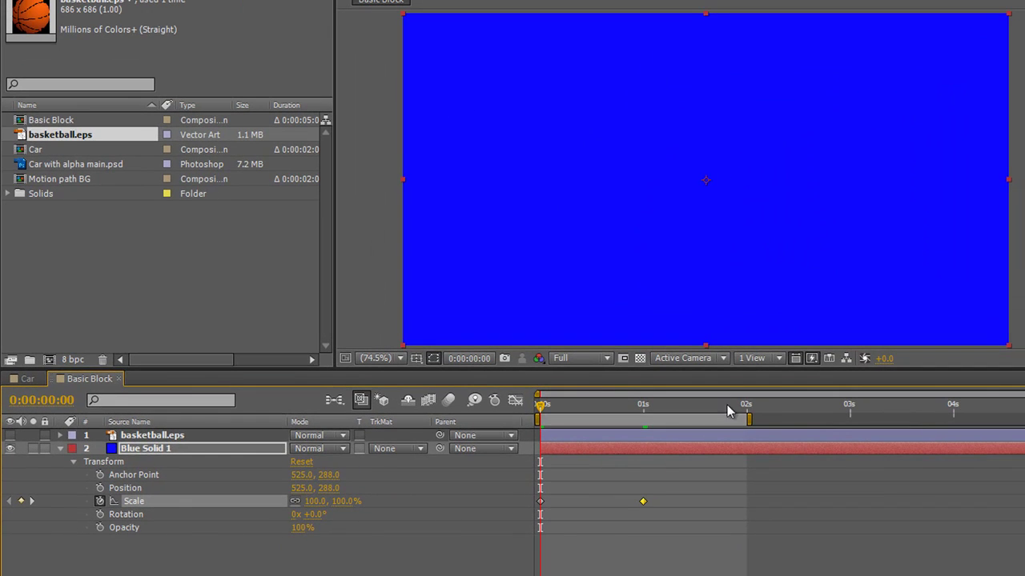
{"action": "left_click", "coordinate": [32, 501]}
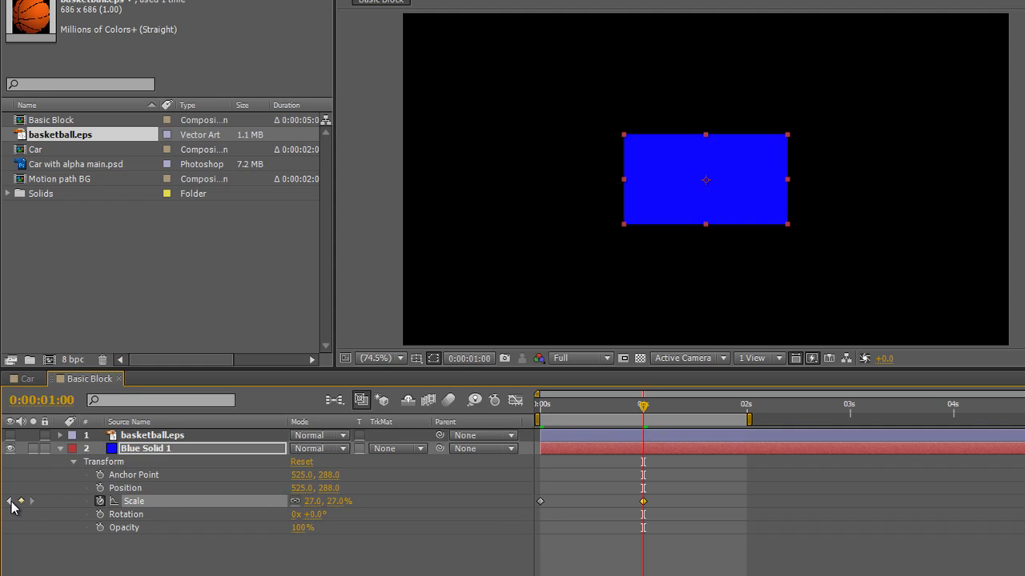
{"action": "left_click", "coordinate": [9, 502]}
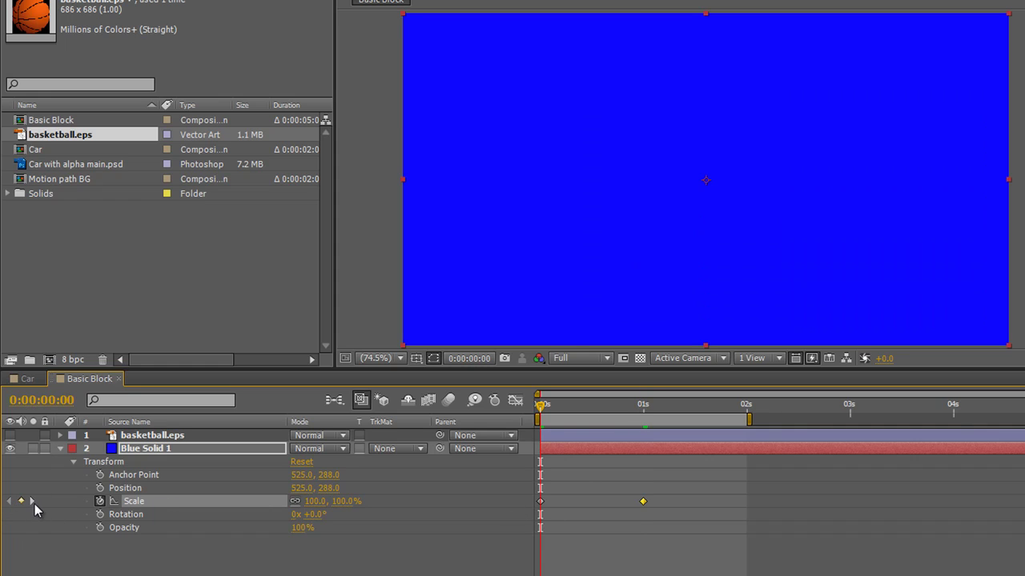
{"action": "left_click", "coordinate": [32, 502]}
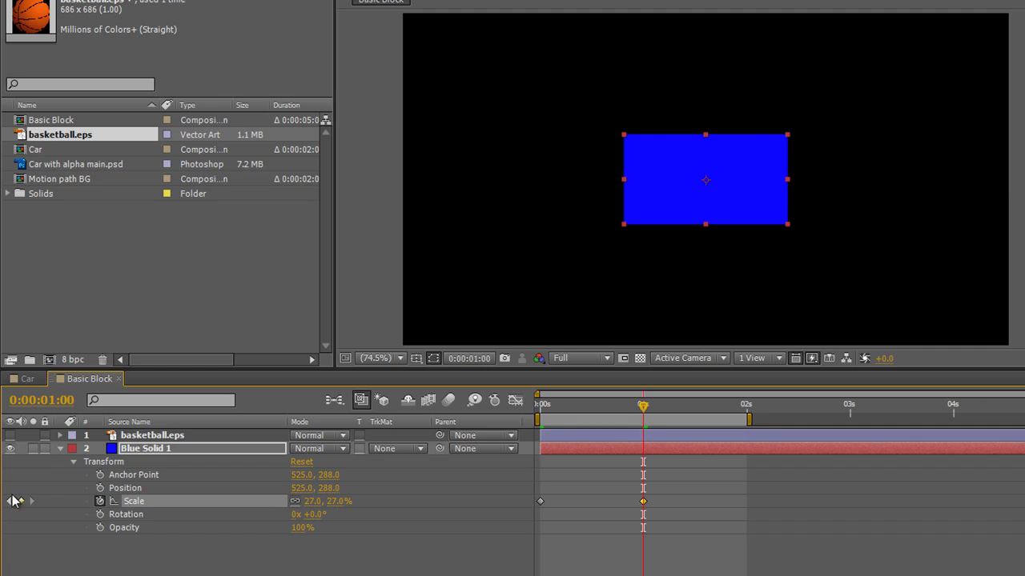
{"action": "left_click", "coordinate": [8, 502]}
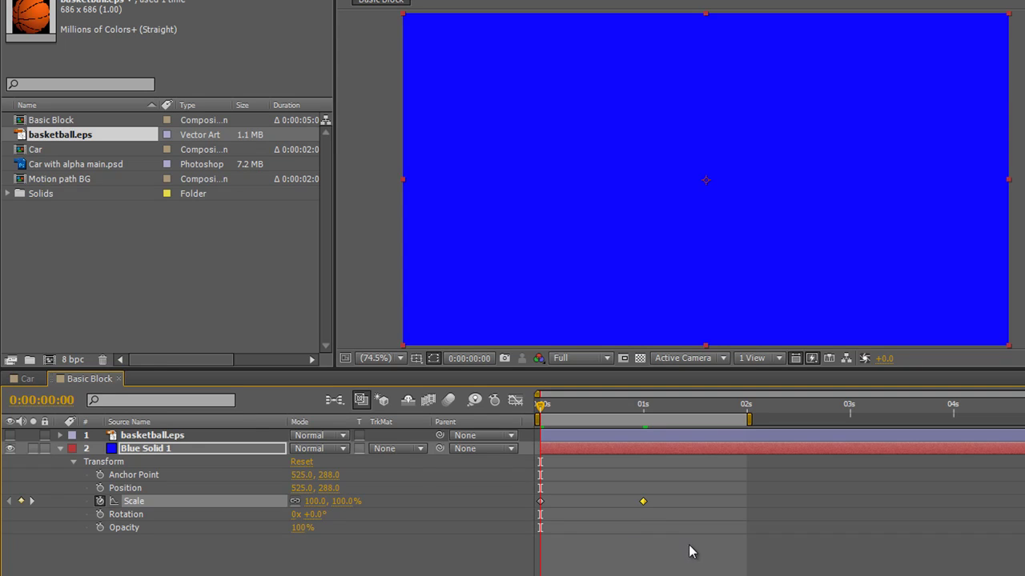
{"action": "key", "text": "space"}
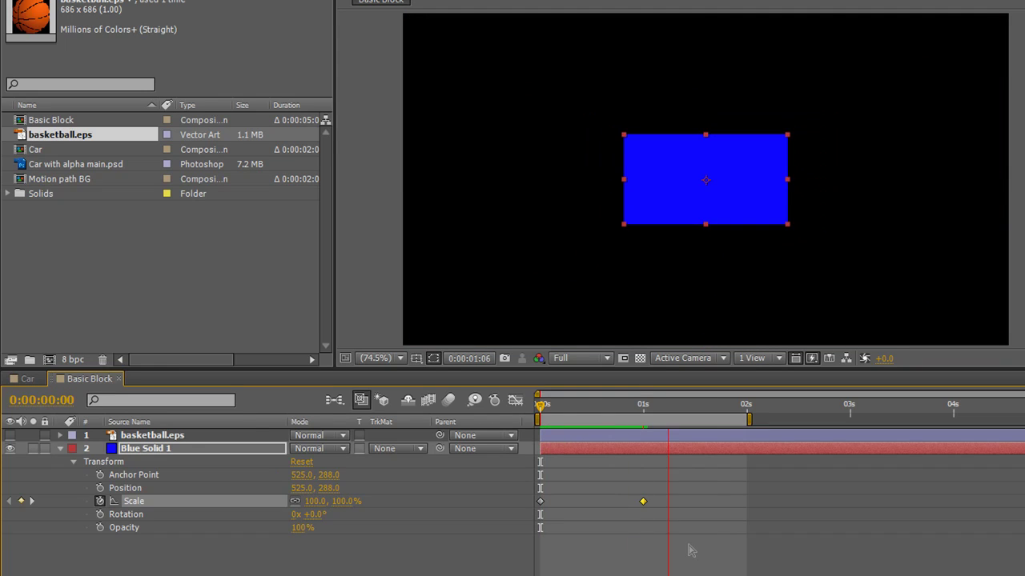
{"action": "key", "text": "space"}
{"action": "left_click_drag", "start_coordinate": [695, 413], "coordinate": [639, 468]}
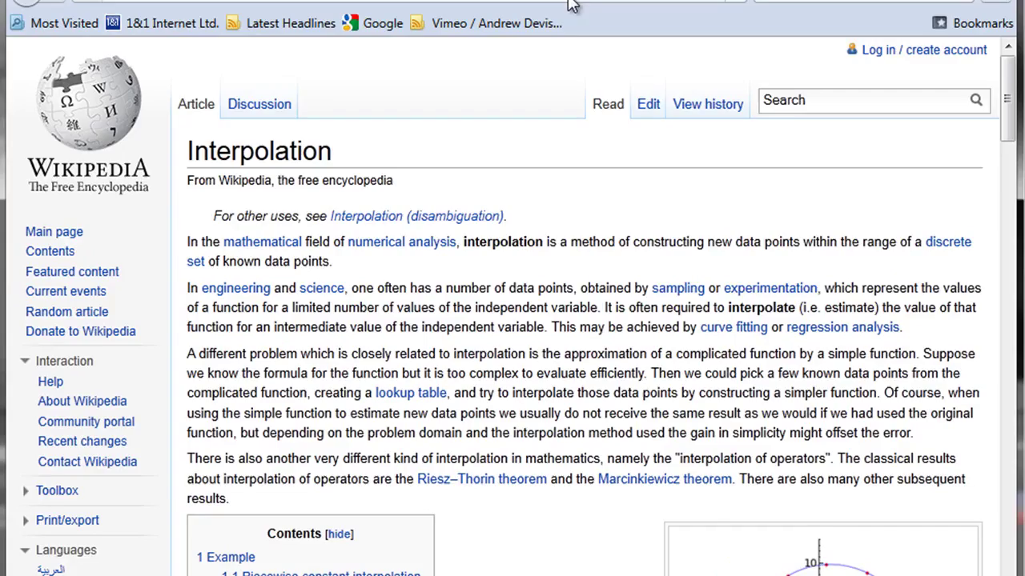
{"action": "left_click_drag", "start_coordinate": [608, 28], "coordinate": [620, 194]}
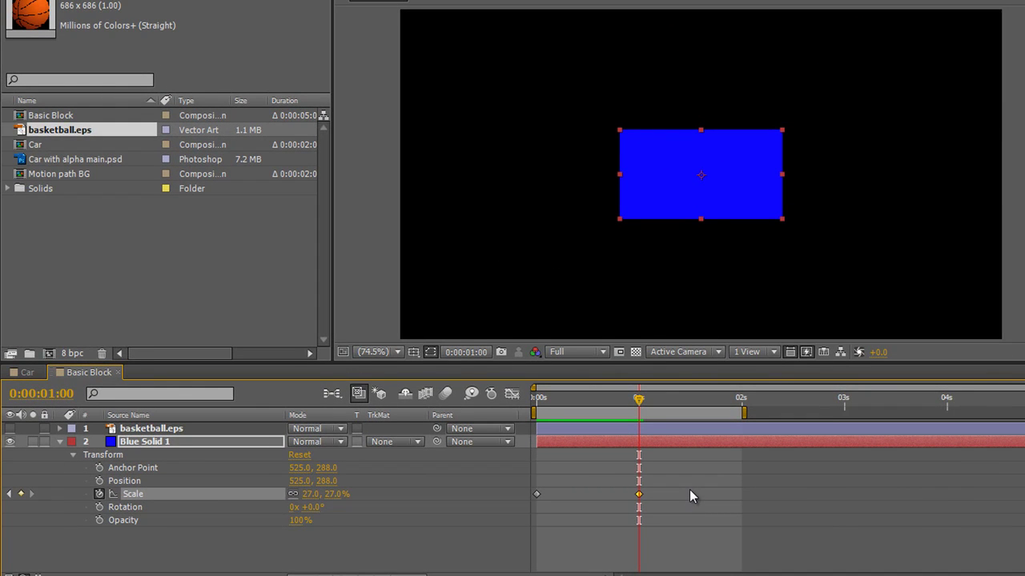
Hide and collapse Blue Solid 1, then show basketball.eps with its Transform properties expanded
{"action": "left_click", "coordinate": [10, 442]}
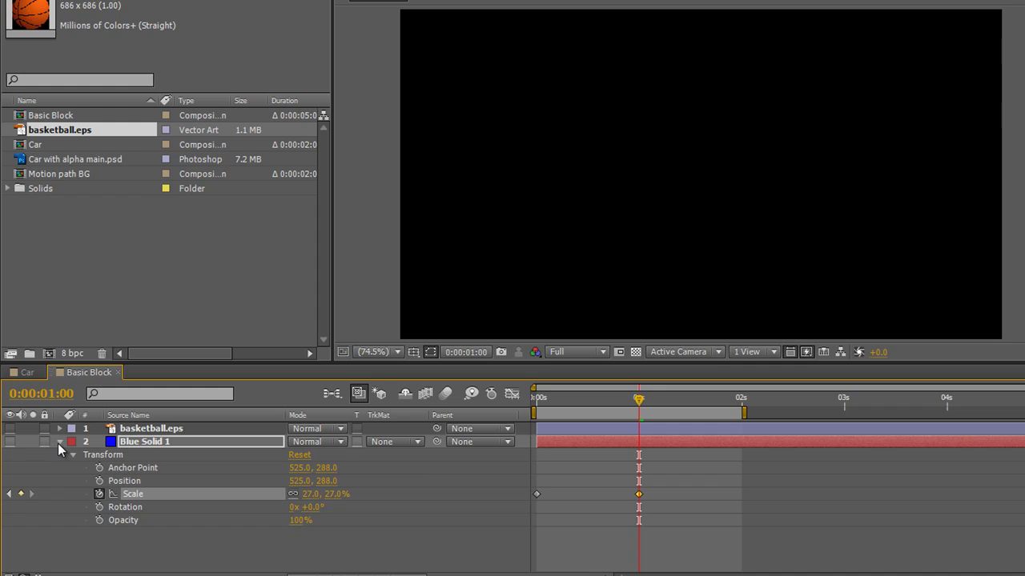
{"action": "left_click", "coordinate": [59, 442]}
{"action": "left_click", "coordinate": [9, 428]}
{"action": "left_click", "coordinate": [59, 428]}
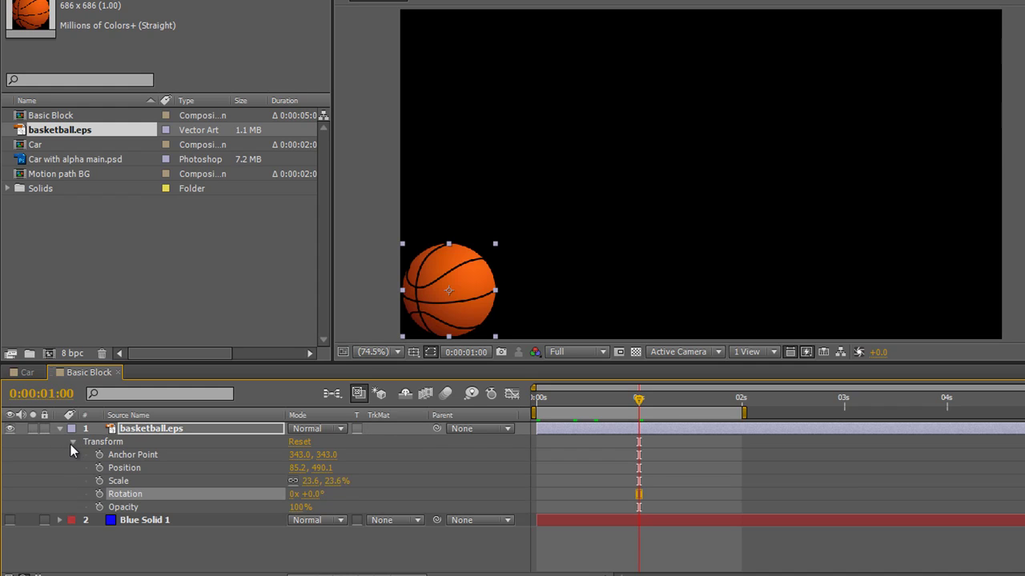
{"action": "left_click", "coordinate": [73, 442]}
{"action": "left_click", "coordinate": [72, 442]}
Nudge the basketball toward the lower-left edge and return the time to 0
{"action": "left_click_drag", "start_coordinate": [640, 403], "coordinate": [529, 416]}
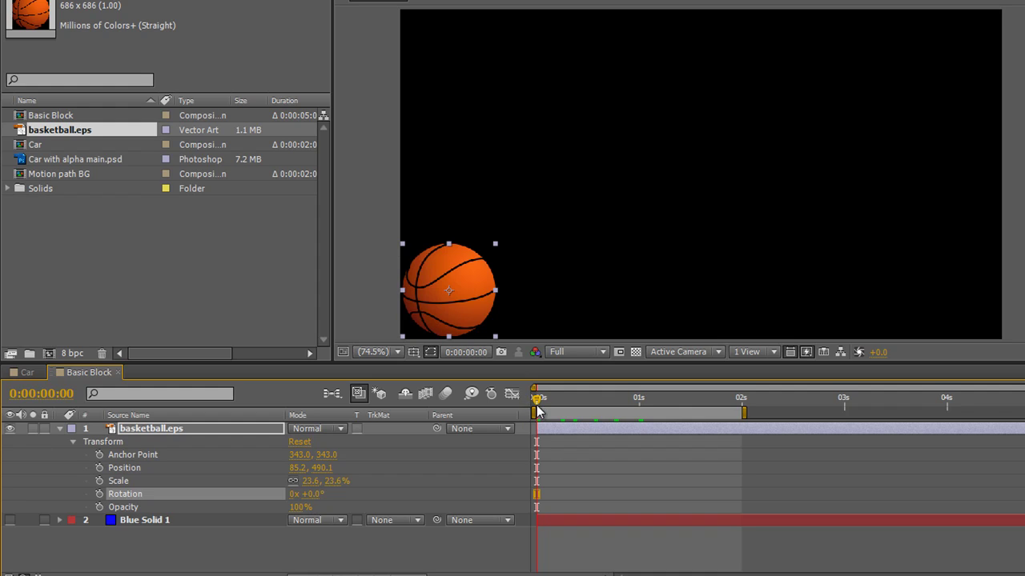
{"action": "left_click_drag", "start_coordinate": [539, 406], "coordinate": [742, 402]}
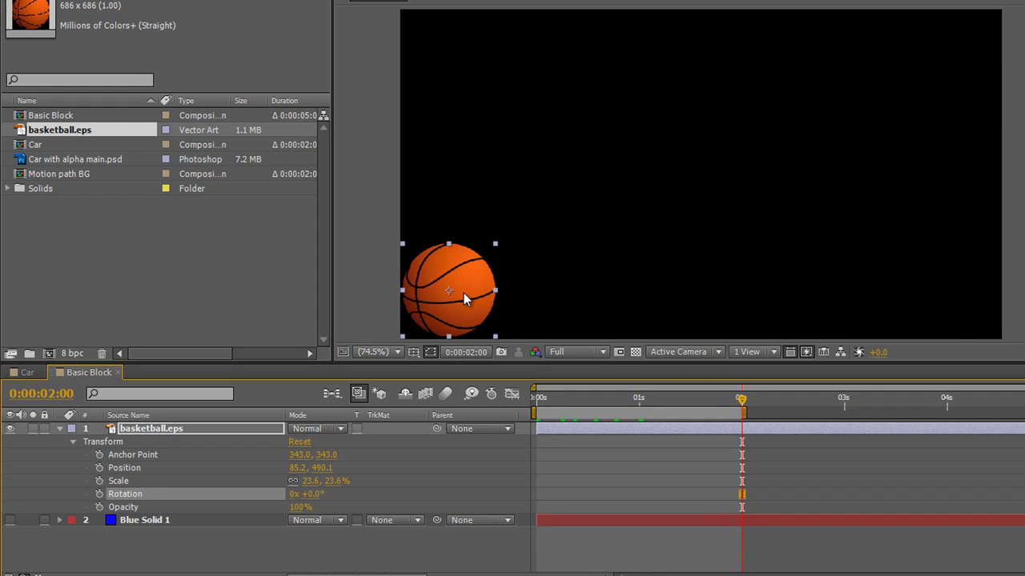
{"action": "mouse_move", "coordinate": [465, 299]}
{"action": "left_mouse_down"}
{"action": "mouse_move", "coordinate": [636, 282]}
{"action": "mouse_move", "coordinate": [926, 289]}
{"action": "mouse_move", "coordinate": [755, 301]}
{"action": "mouse_move", "coordinate": [437, 299]}
{"action": "mouse_move", "coordinate": [448, 298]}
{"action": "left_mouse_up"}
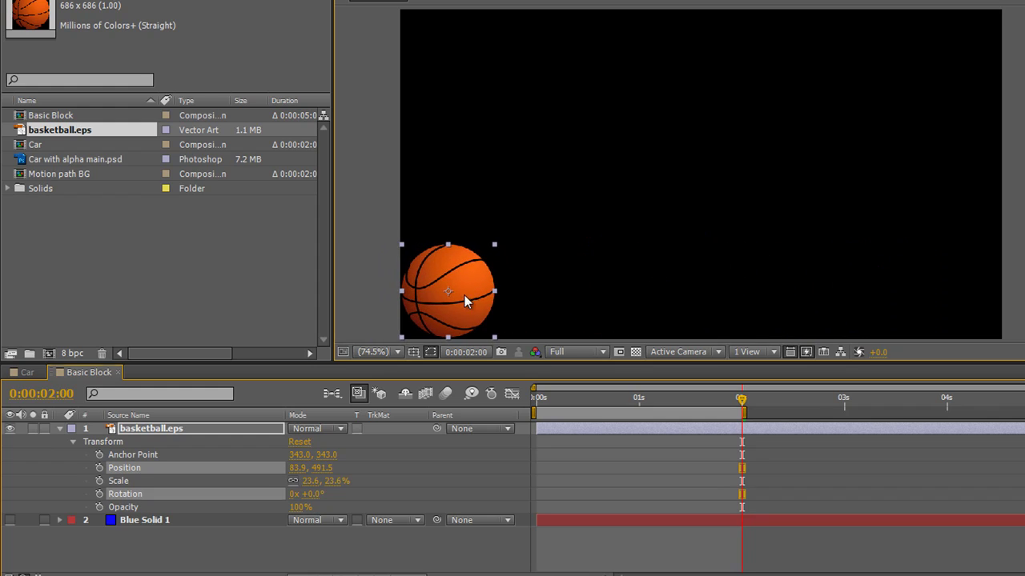
{"action": "left_click_drag", "start_coordinate": [748, 400], "coordinate": [536, 465]}
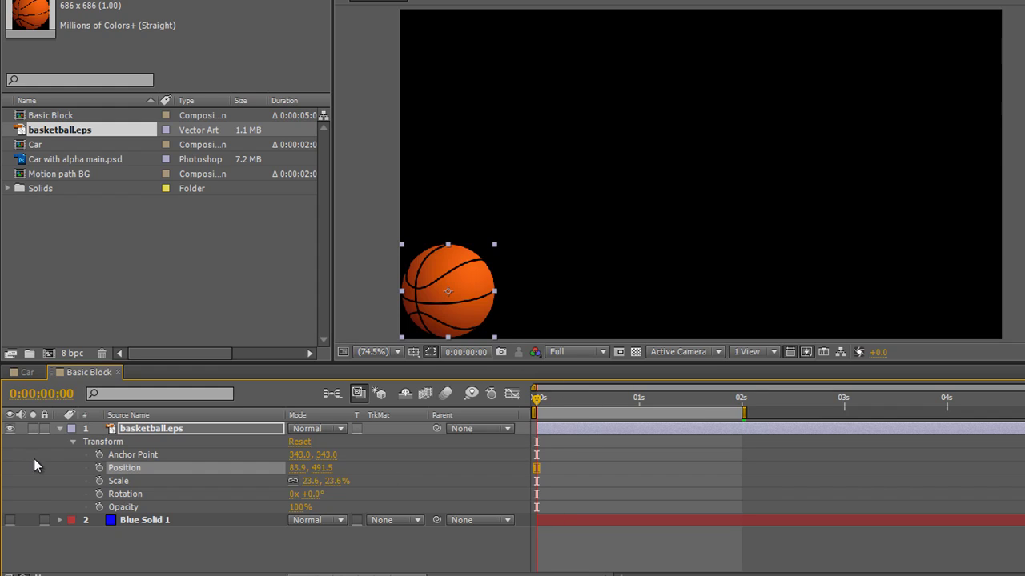
Start the basketball's Position keyframes with the ball at the left edge at 0 seconds
{"action": "left_click", "coordinate": [100, 467]}
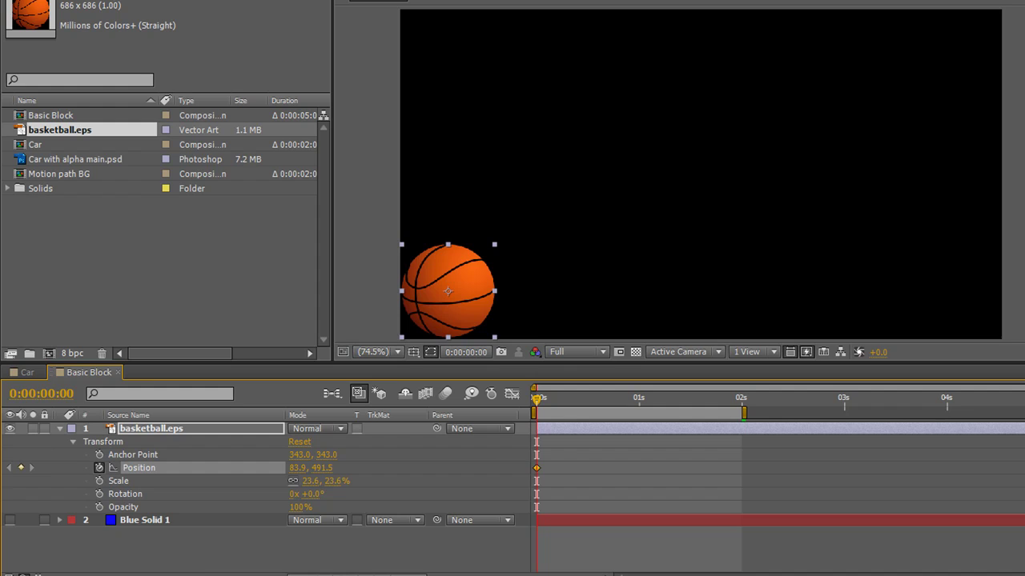
{"action": "left_click_drag", "start_coordinate": [445, 290], "coordinate": [949, 291]}
{"action": "left_click_drag", "start_coordinate": [537, 407], "coordinate": [524, 423]}
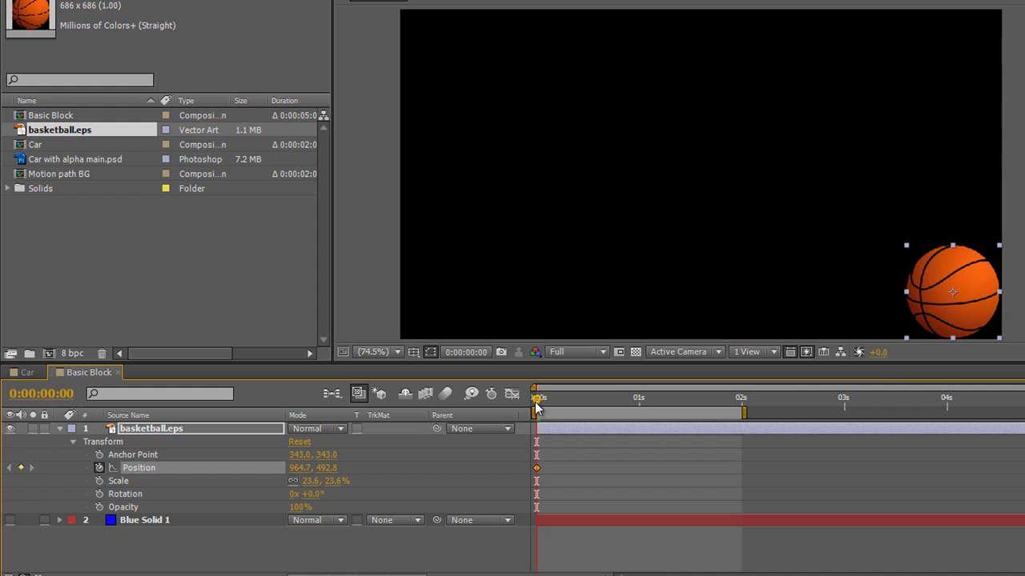
{"action": "left_click", "coordinate": [536, 467]}
{"action": "left_click_drag", "start_coordinate": [965, 306], "coordinate": [462, 310]}
At 2 seconds, move the ball to the right edge (945.8, 494.2) and preview the roll
{"action": "left_click_drag", "start_coordinate": [543, 408], "coordinate": [741, 413]}
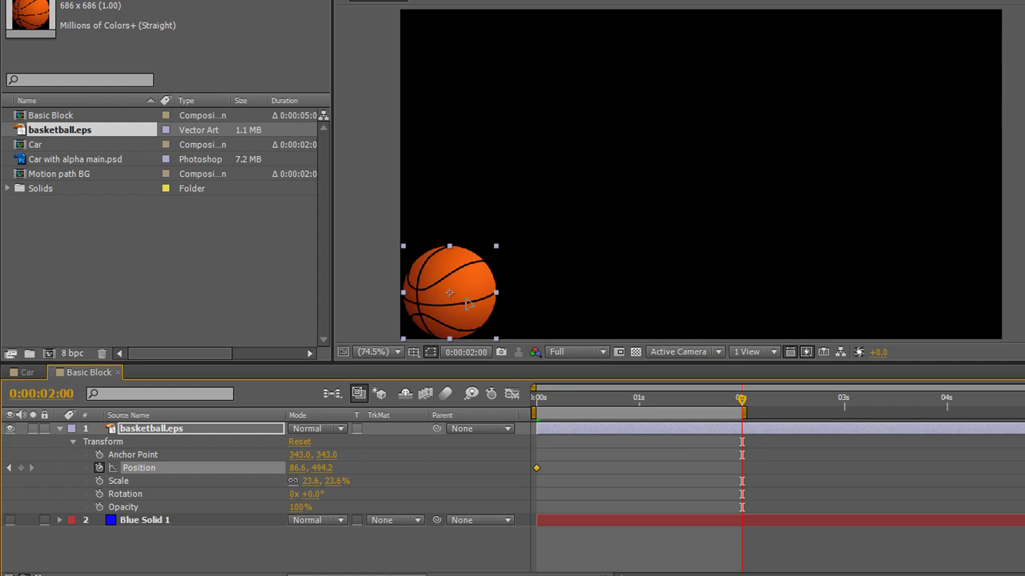
{"action": "left_click_drag", "start_coordinate": [466, 298], "coordinate": [593, 281]}
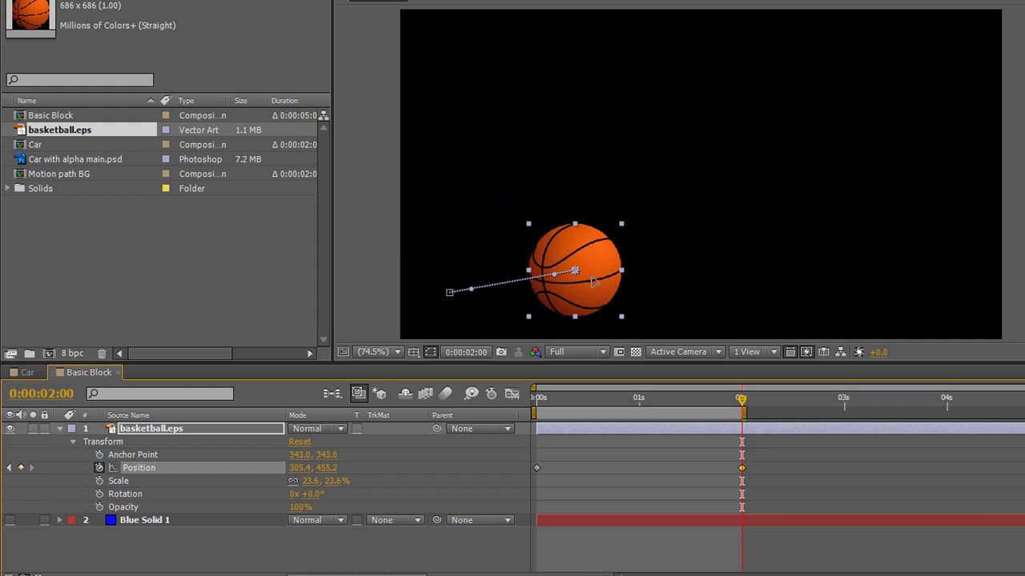
{"action": "key", "text": "ctrl+z"}
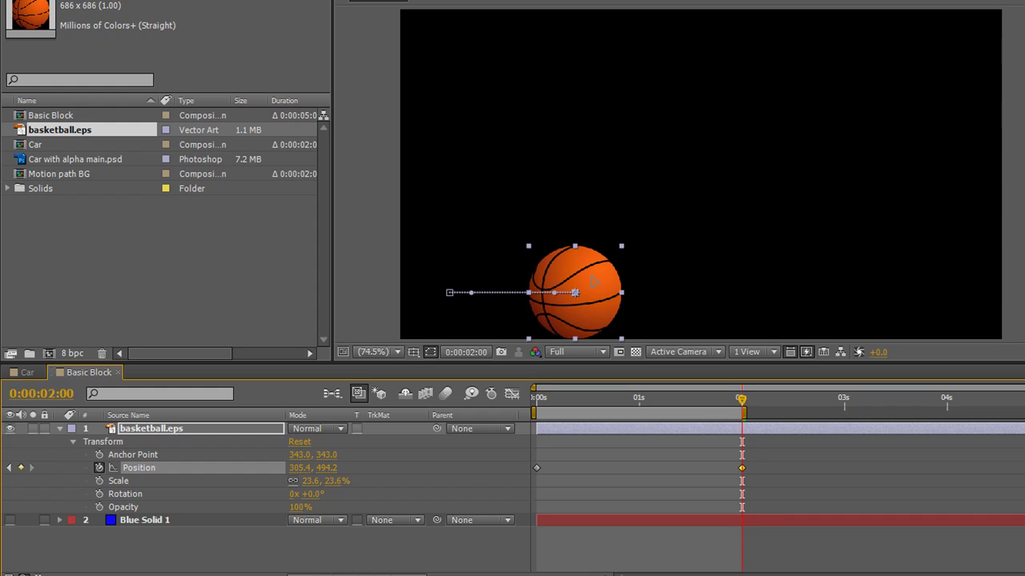
{"action": "left_click_drag", "start_coordinate": [594, 280], "coordinate": [970, 298]}
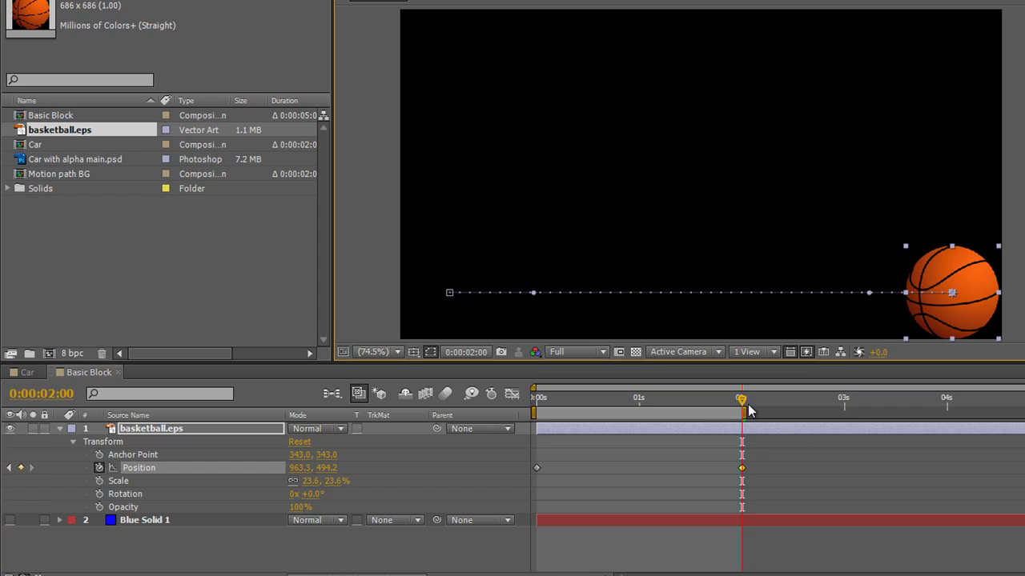
{"action": "left_click_drag", "start_coordinate": [742, 399], "coordinate": [564, 400]}
{"action": "key", "text": "KP_0"}
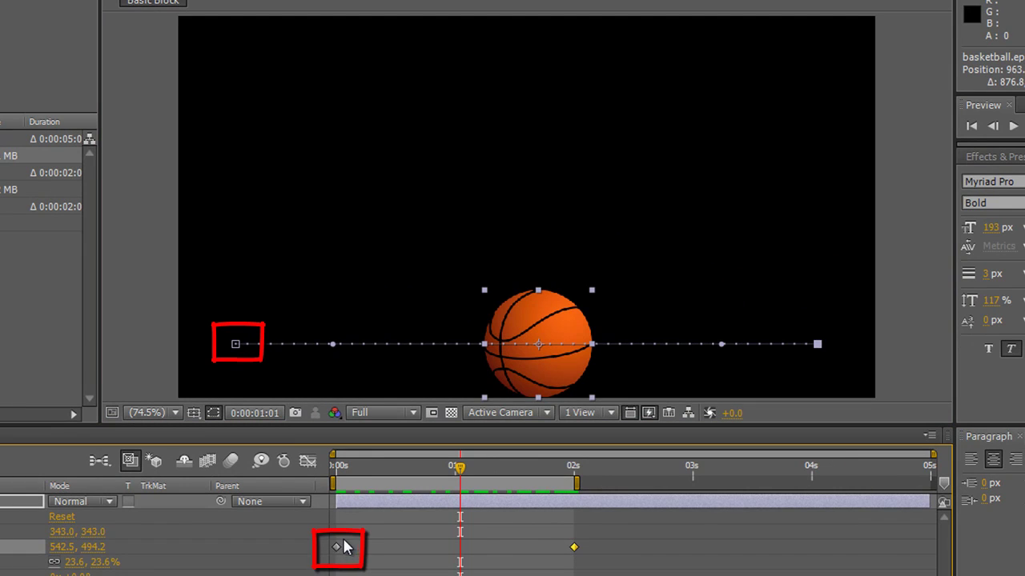
Try curving the motion path, undo it, and preview the straight roll again
{"action": "mouse_move", "coordinate": [340, 551]}
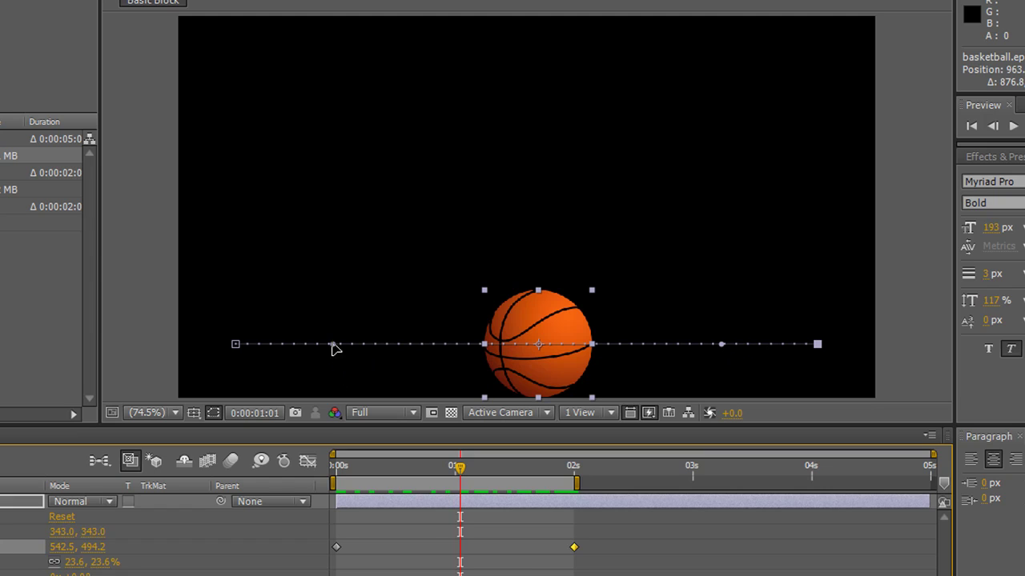
{"action": "left_click_drag", "start_coordinate": [333, 345], "coordinate": [359, 329]}
{"action": "key", "text": "ctrl+z"}
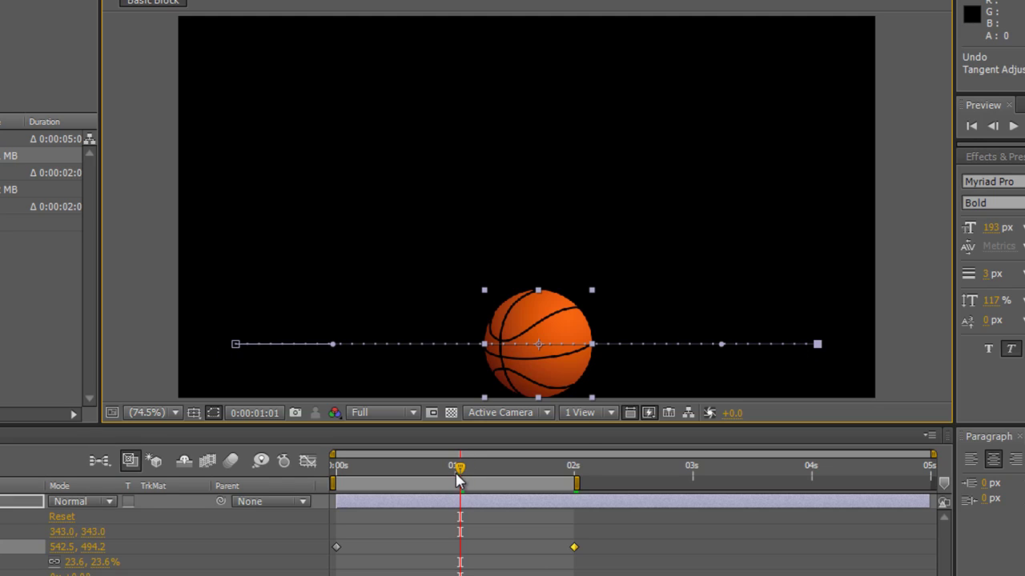
{"action": "left_click_drag", "start_coordinate": [458, 469], "coordinate": [390, 488]}
{"action": "key", "text": "KP_0"}
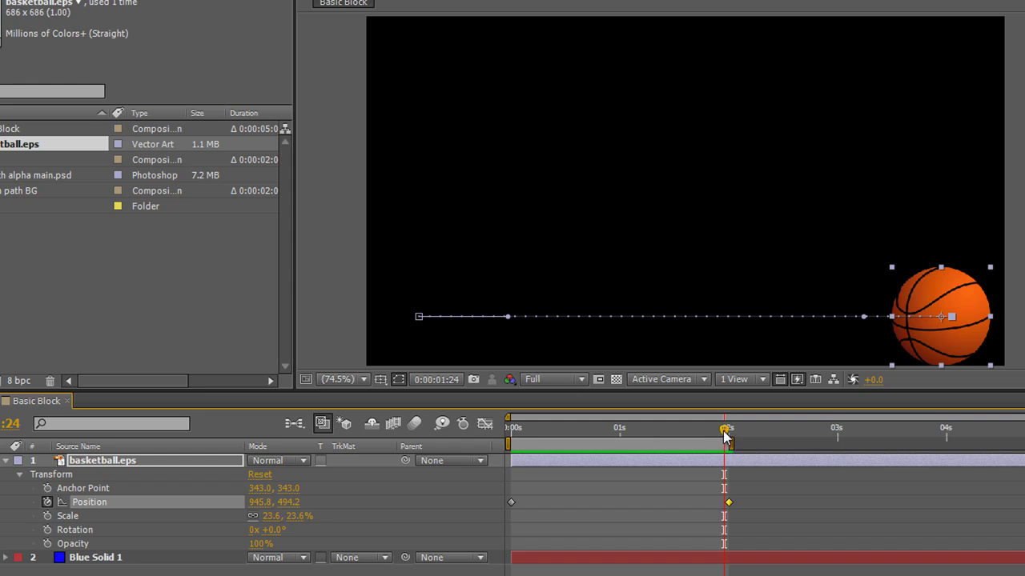
{"action": "left_click_drag", "start_coordinate": [724, 435], "coordinate": [511, 439]}
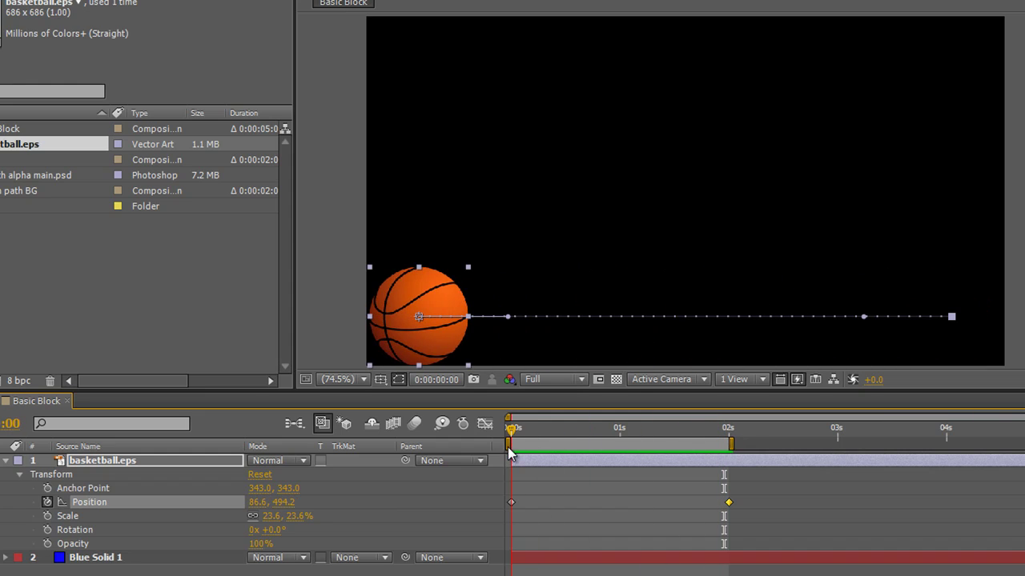
Set a 0x+0° Rotation keyframe at 0s and jump to the 2-second Position keyframe
{"action": "left_click", "coordinate": [47, 530]}
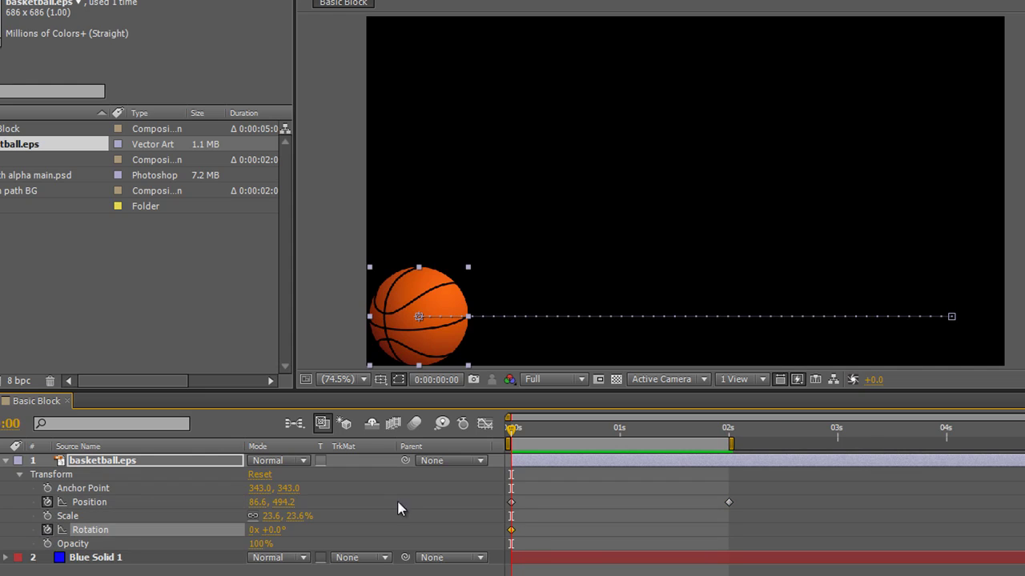
{"action": "left_click_drag", "start_coordinate": [507, 427], "coordinate": [727, 470]}
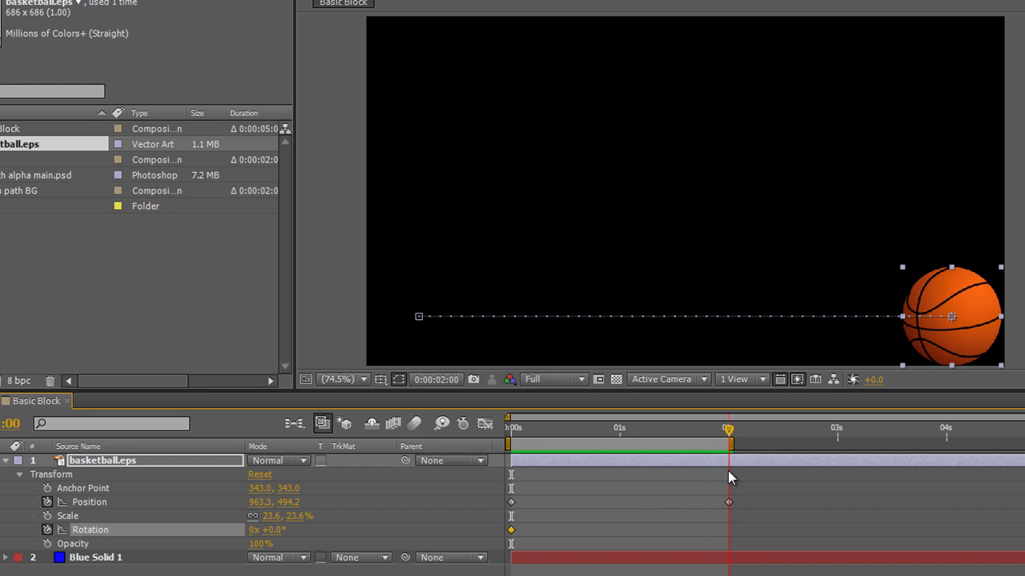
{"action": "mouse_move", "coordinate": [730, 437]}
{"action": "left_mouse_down"}
{"action": "mouse_move", "coordinate": [624, 440]}
{"action": "mouse_move", "coordinate": [732, 442]}
{"action": "mouse_move", "coordinate": [714, 445]}
{"action": "mouse_move", "coordinate": [650, 430]}
{"action": "mouse_move", "coordinate": [752, 431]}
{"action": "mouse_move", "coordinate": [680, 436]}
{"action": "mouse_move", "coordinate": [744, 438]}
{"action": "left_mouse_up"}
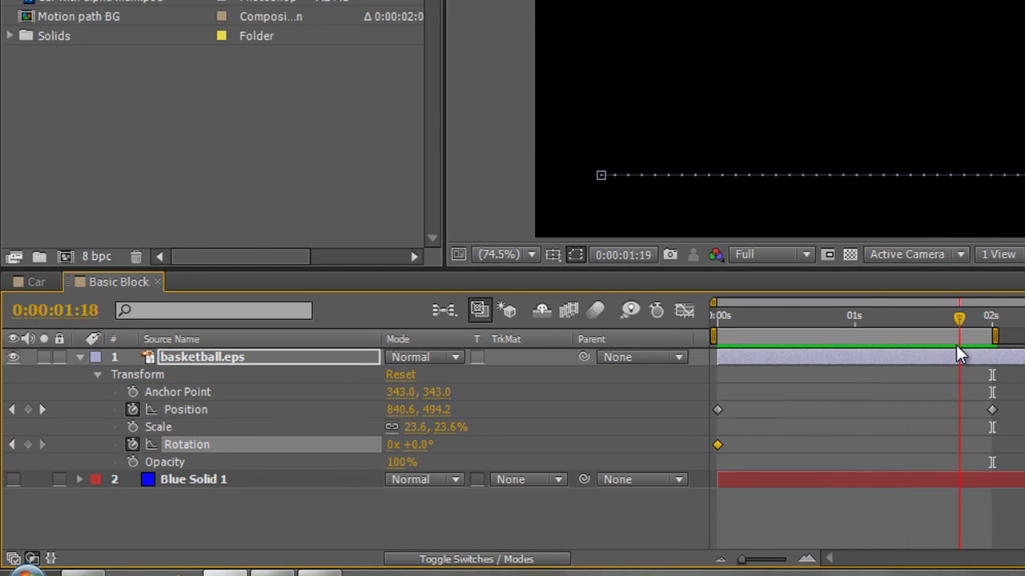
{"action": "left_click_drag", "start_coordinate": [959, 353], "coordinate": [903, 353]}
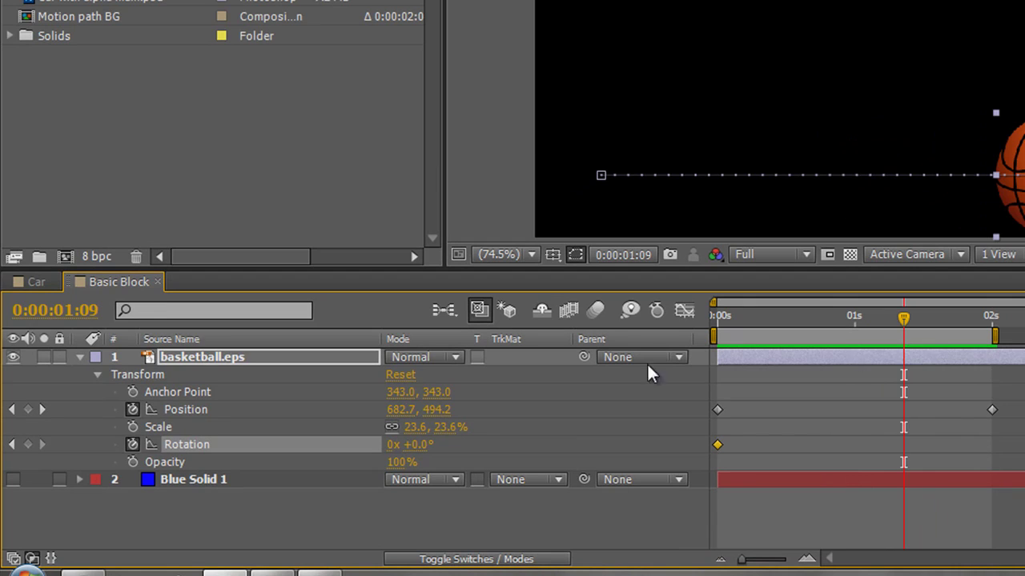
{"action": "left_click", "coordinate": [42, 409]}
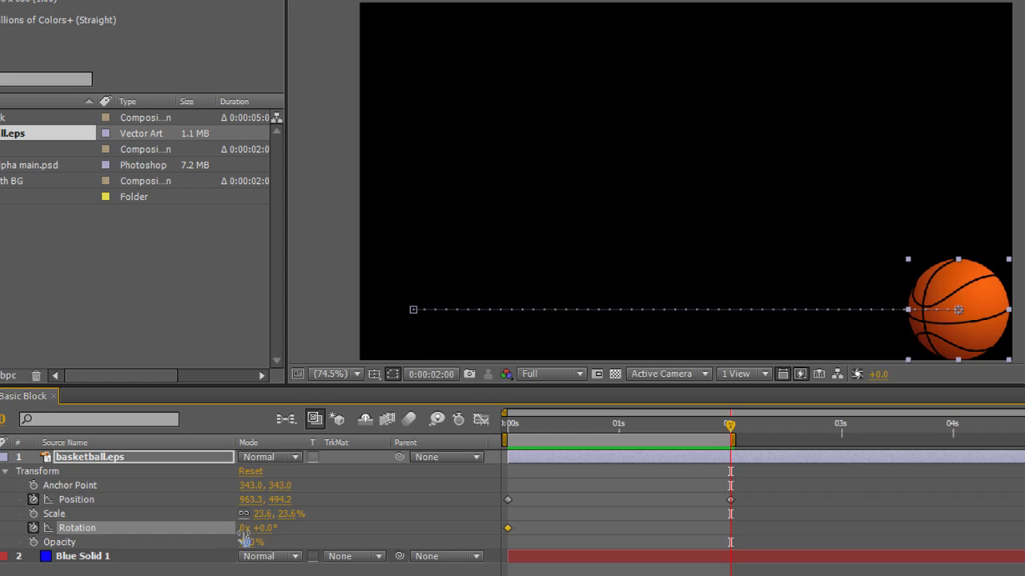
Set Rotation to 1x+0° at 2 seconds and preview the spinning roll from the start
{"action": "left_click", "coordinate": [244, 531]}
{"action": "type", "text": "1"}
{"action": "key", "text": "Return"}
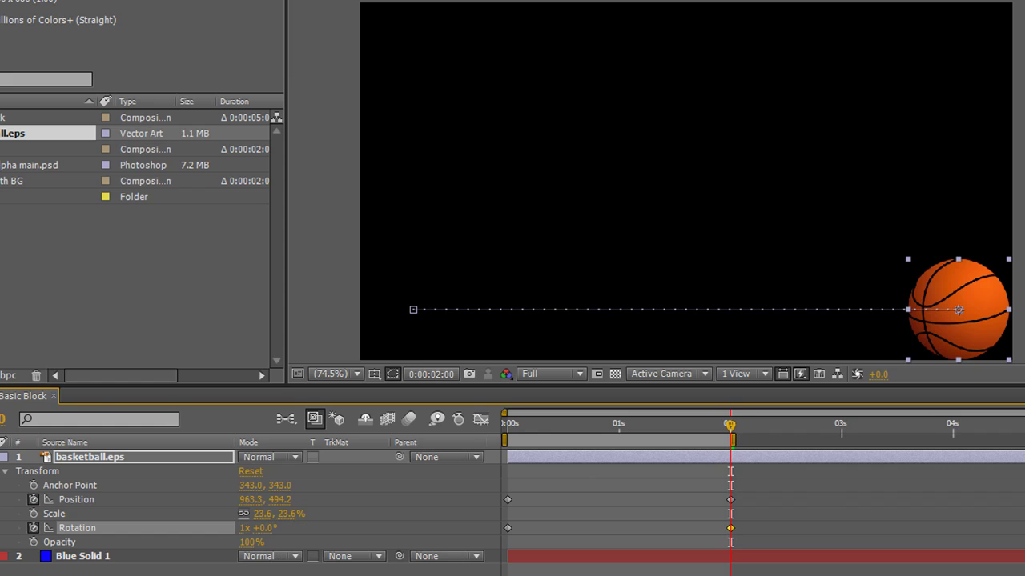
{"action": "key", "text": "Home"}
{"action": "key", "text": "space"}
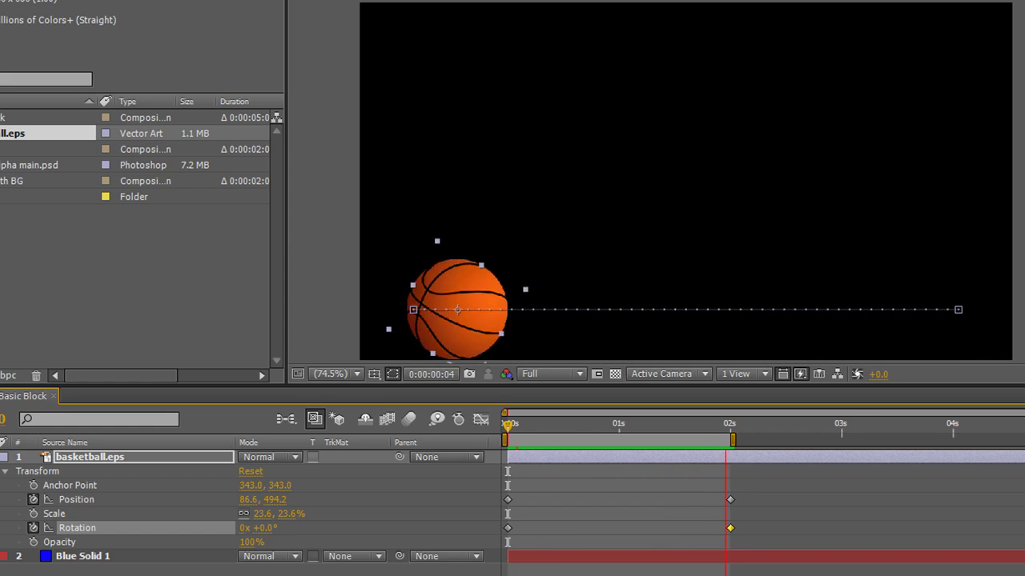
At 3 seconds, drag the basketball to the upper left (86.6, 338.4), adding a Position keyframe
{"action": "key", "text": "space"}
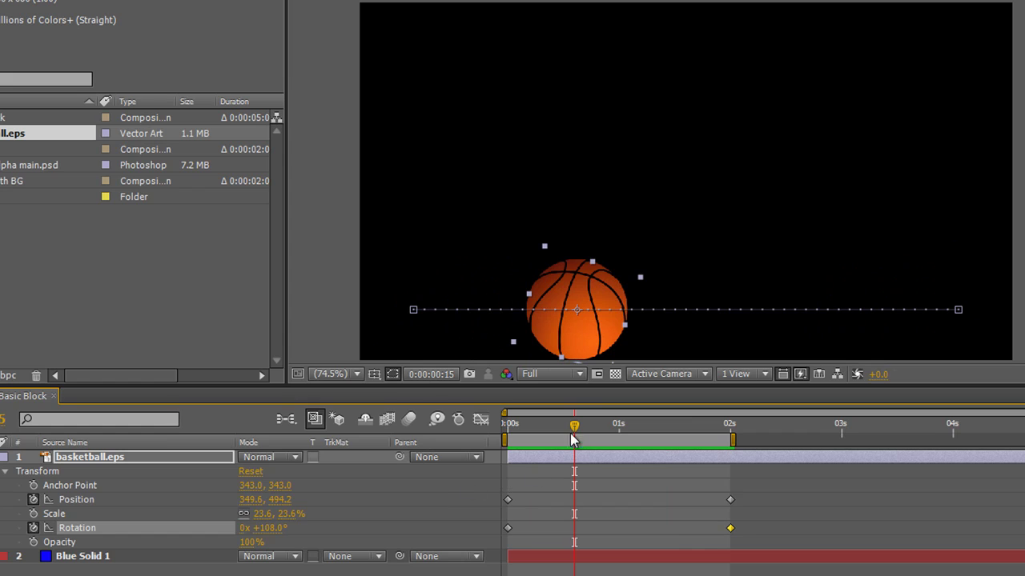
{"action": "left_click_drag", "start_coordinate": [575, 425], "coordinate": [843, 450]}
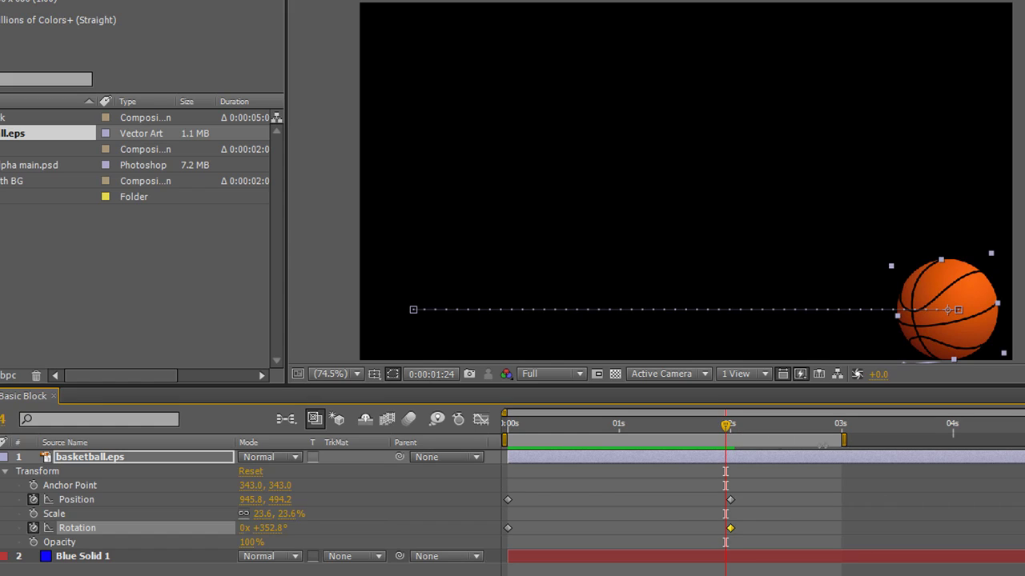
{"action": "left_click_drag", "start_coordinate": [726, 426], "coordinate": [841, 452]}
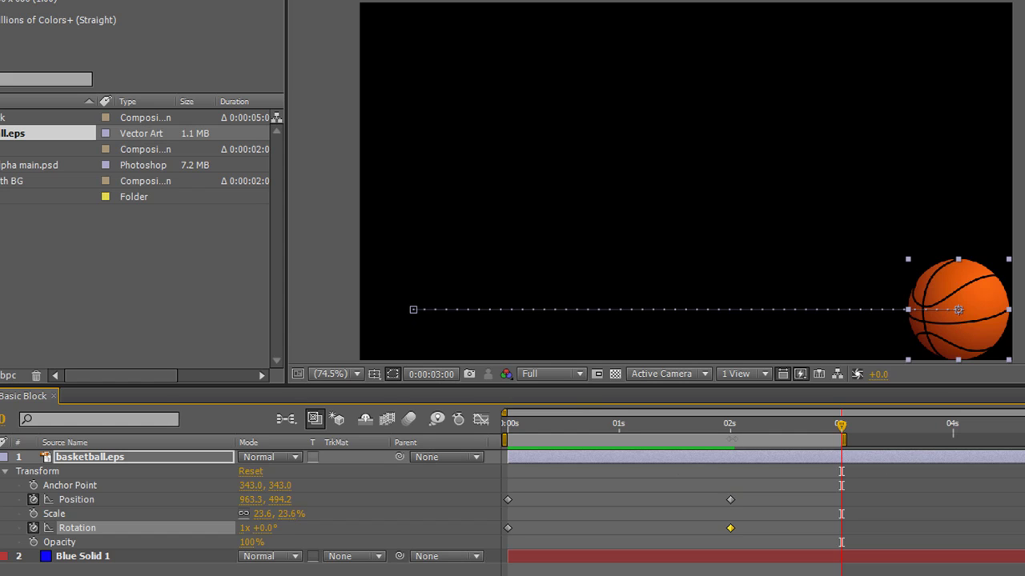
{"action": "left_click_drag", "start_coordinate": [967, 324], "coordinate": [426, 232]}
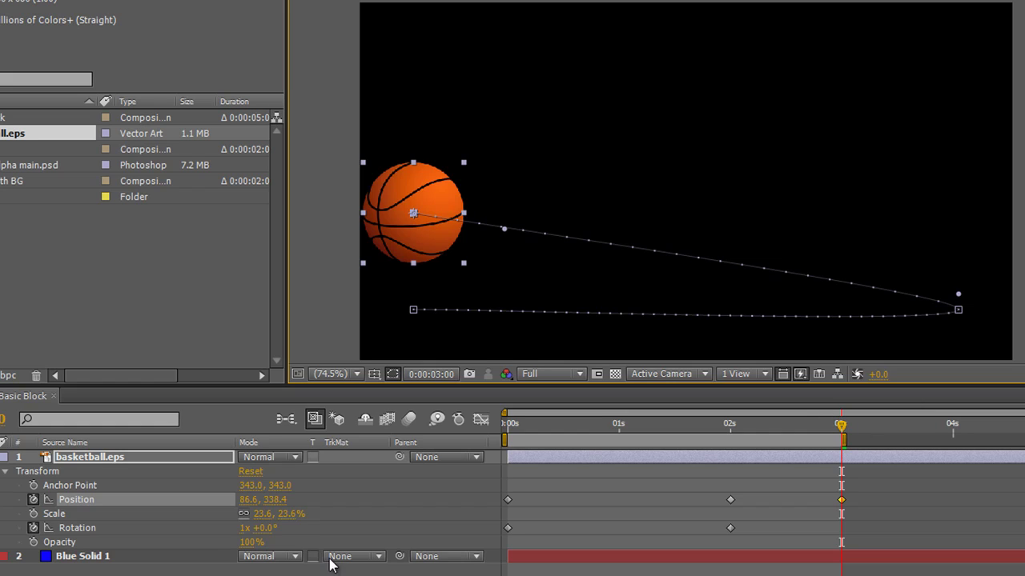
Set the basketball's Rotation to 2 revolutions at 3 seconds and preview from 0s
{"action": "left_click", "coordinate": [242, 530]}
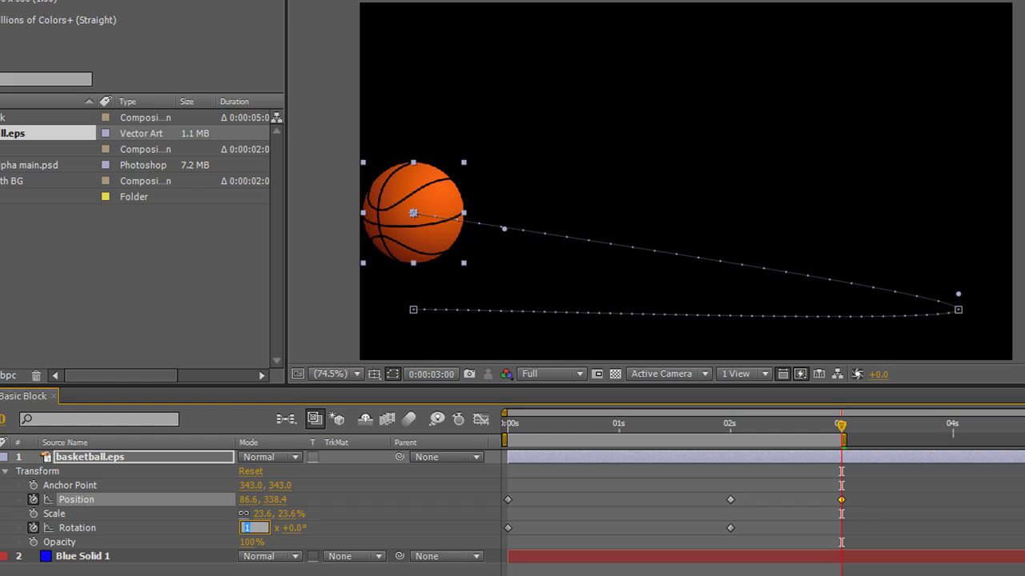
{"action": "type", "text": "2"}
{"action": "key", "text": "Return"}
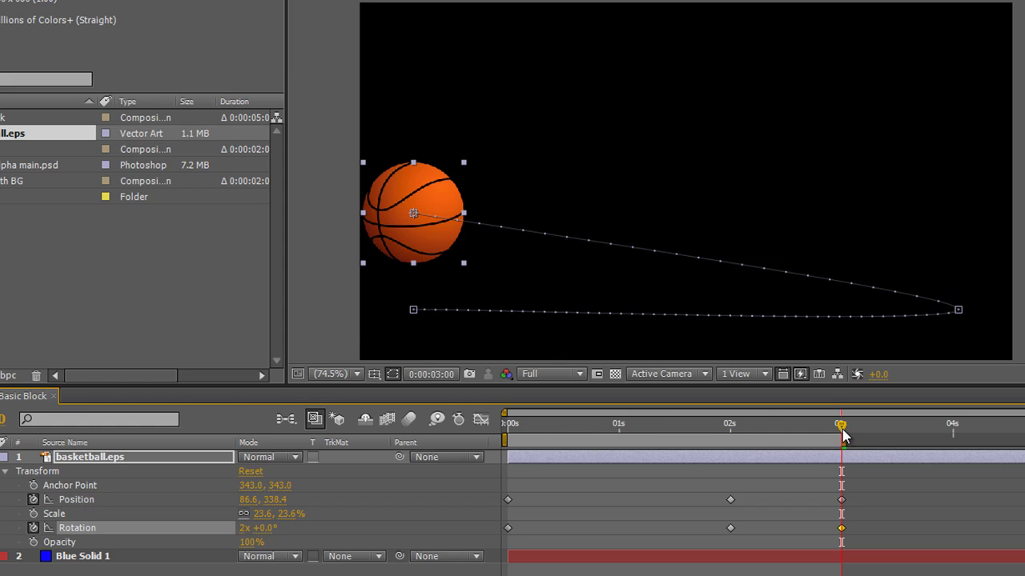
{"action": "left_click_drag", "start_coordinate": [841, 426], "coordinate": [386, 483]}
{"action": "key", "text": "space"}
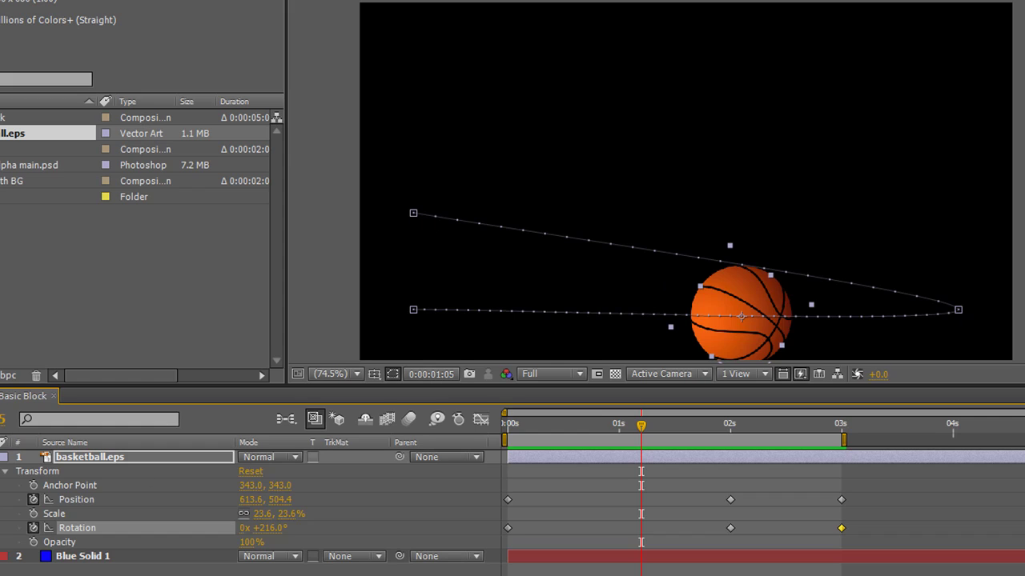
Clear Blue Solid 1's Scale keyframes and set its Scale to a fixed 30%
{"action": "key", "text": "ctrl+grave"}
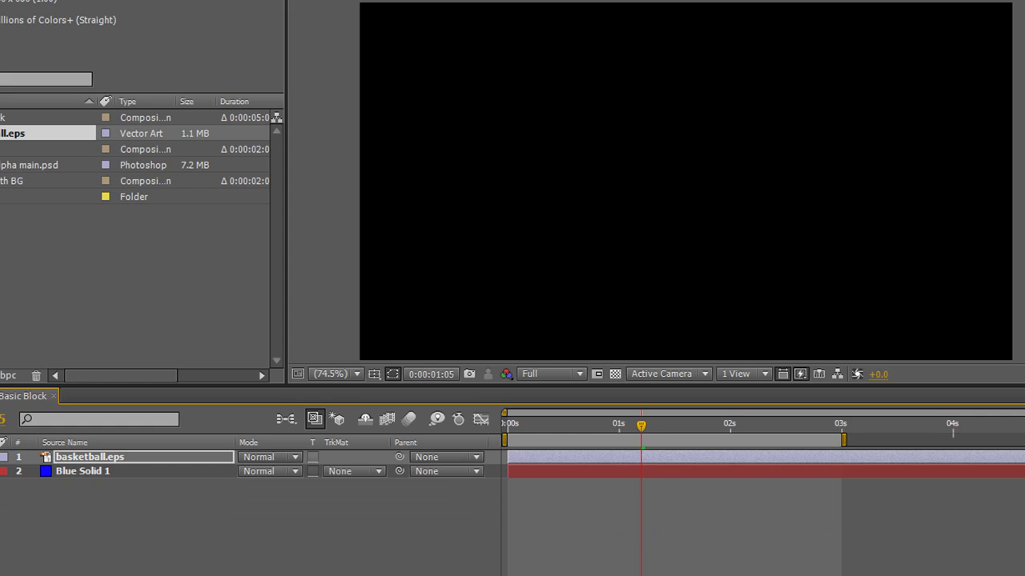
{"action": "key", "text": "ctrl+grave"}
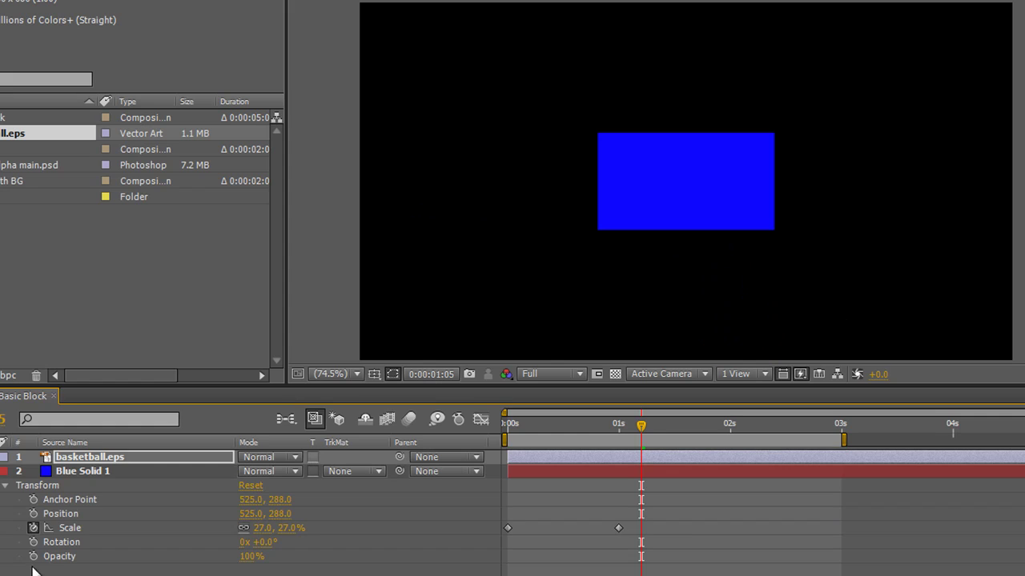
{"action": "left_click_drag", "start_coordinate": [647, 434], "coordinate": [457, 460]}
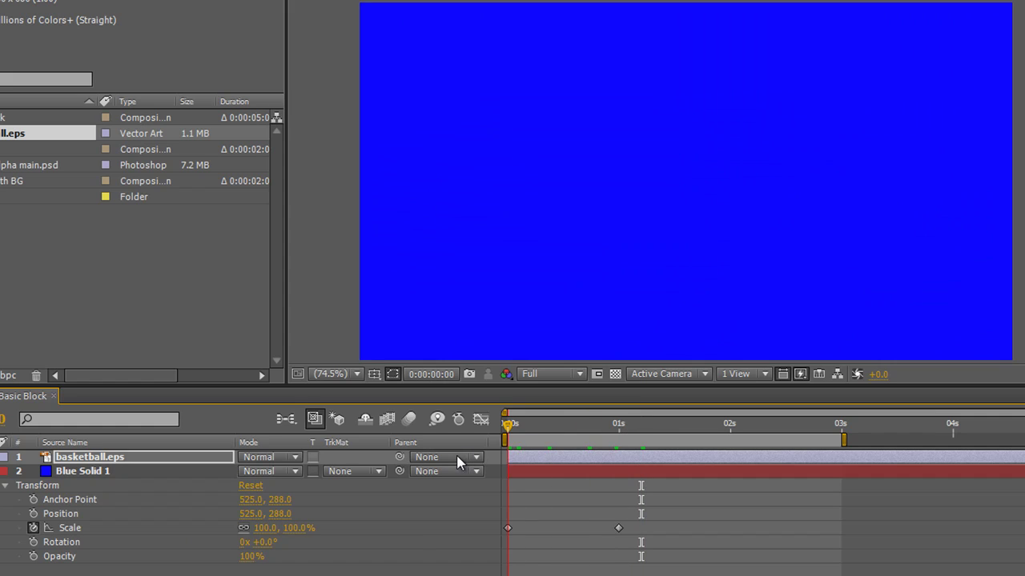
{"action": "left_click", "coordinate": [34, 529]}
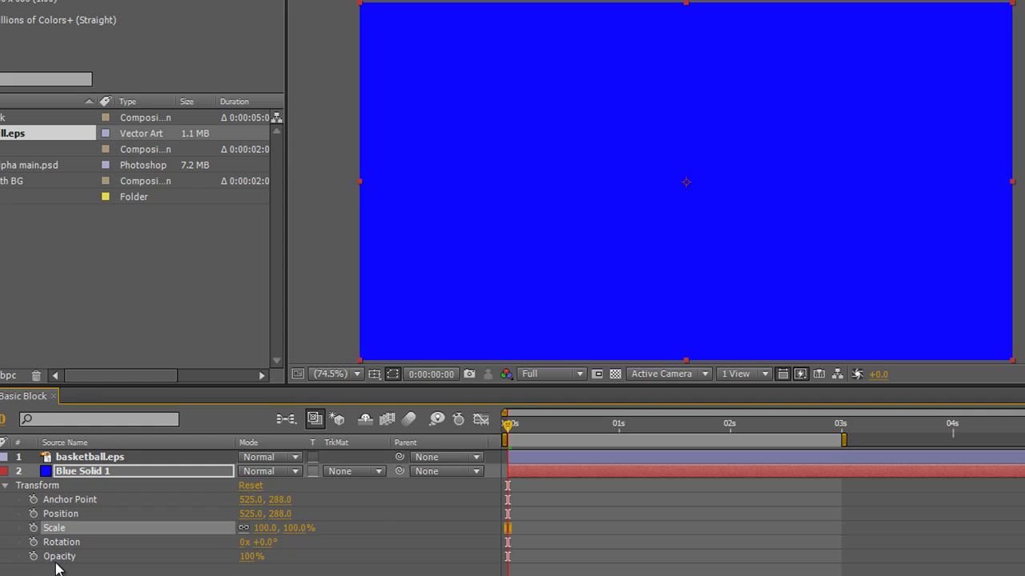
{"action": "key", "text": "ctrl+z"}
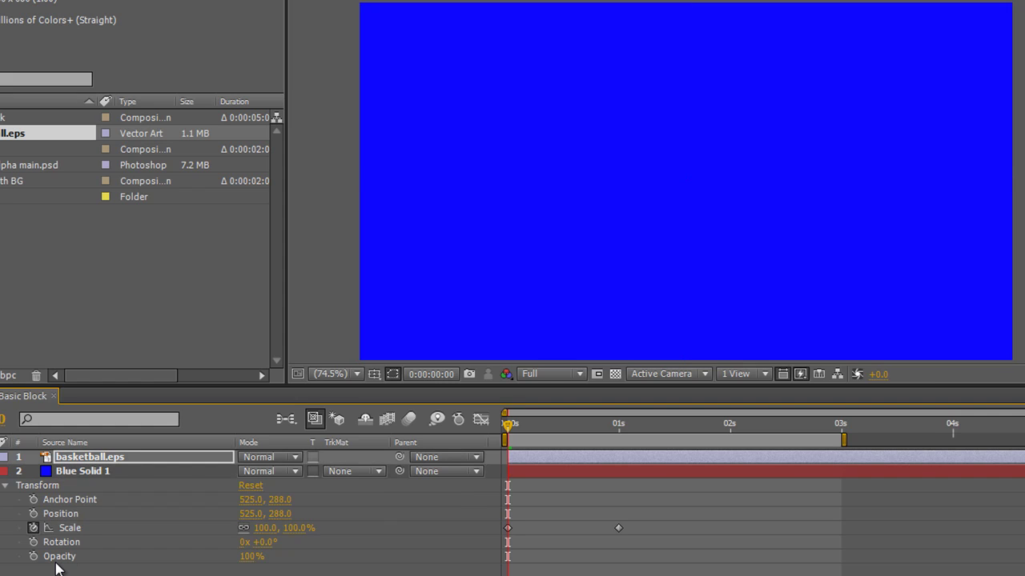
{"action": "left_click", "coordinate": [34, 528]}
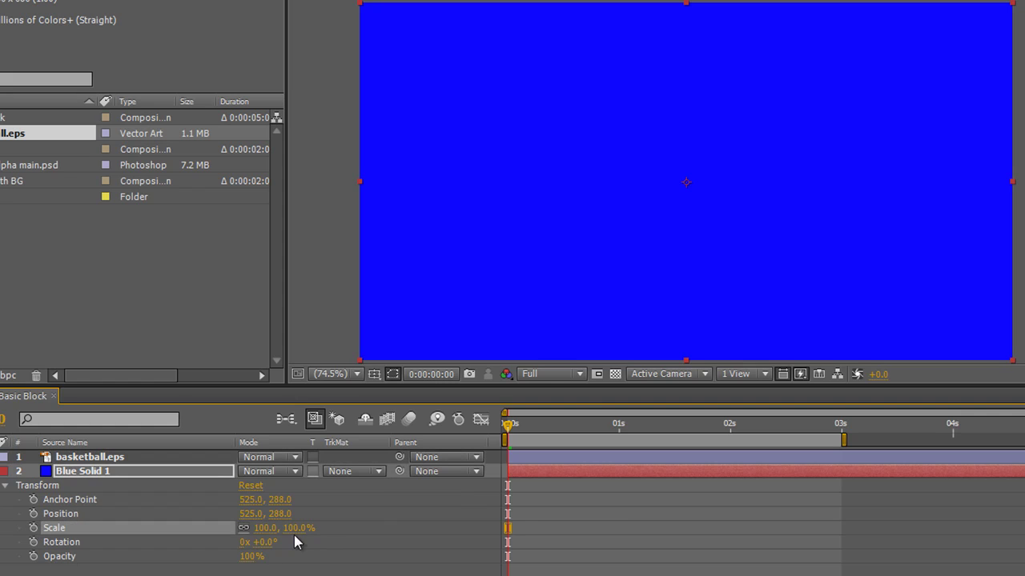
{"action": "left_click_drag", "start_coordinate": [290, 528], "coordinate": [243, 533]}
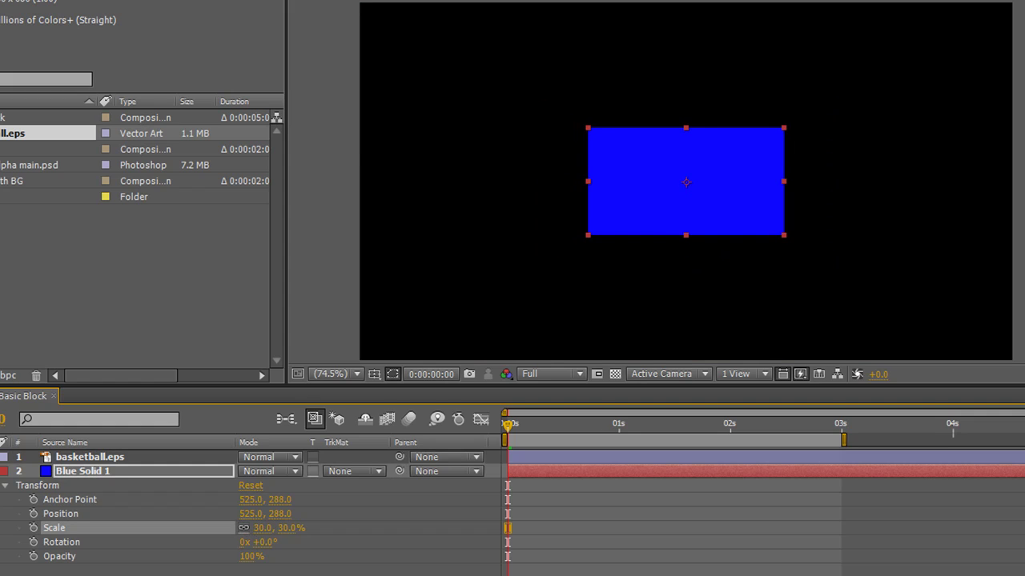
Set starting keyframes at 0s for Blue Solid 1's Position, Scale, Rotation and Opacity
{"action": "left_click", "coordinate": [34, 513]}
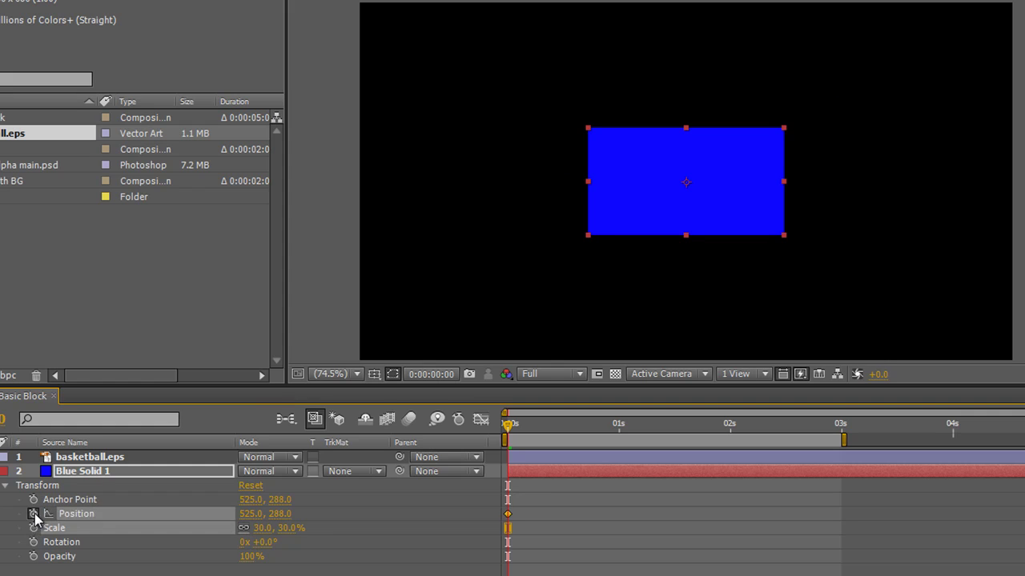
{"action": "left_click", "coordinate": [33, 527]}
{"action": "left_click", "coordinate": [34, 542]}
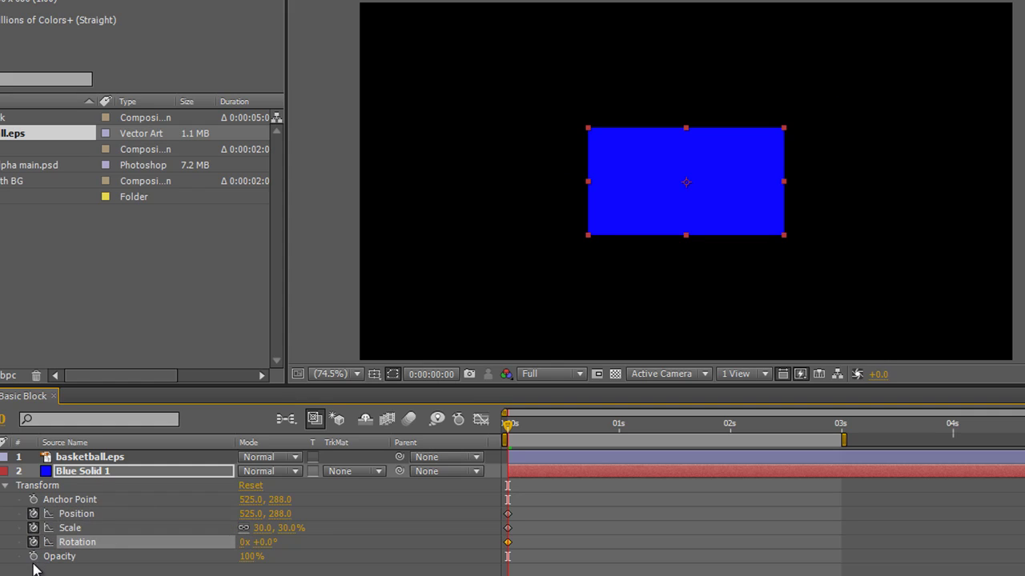
{"action": "left_click", "coordinate": [33, 556]}
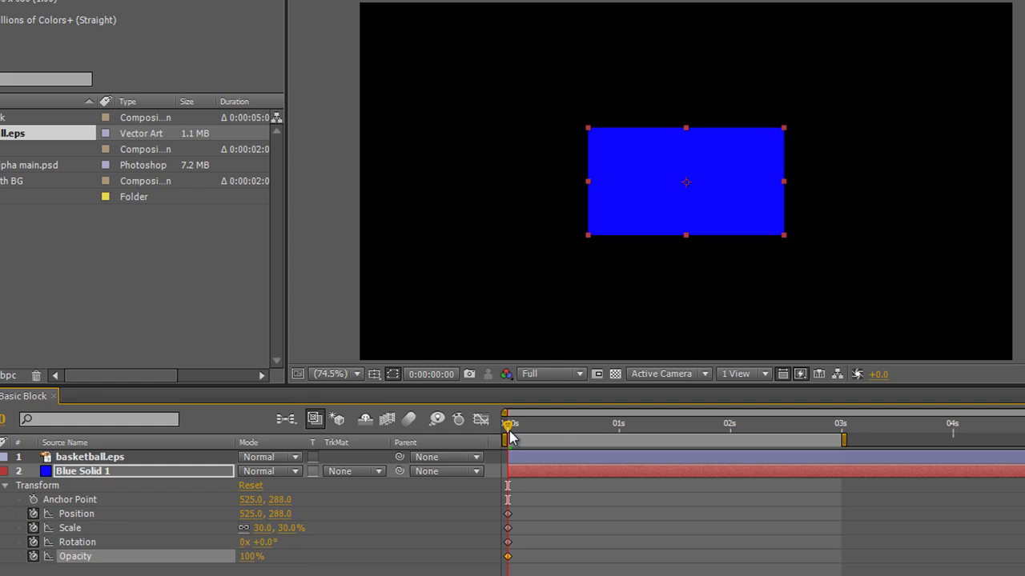
At 0:00:00:24, set Position 839.0, 124.0, Scale 14%, Opacity 49%, then preview
{"action": "left_click_drag", "start_coordinate": [512, 440], "coordinate": [620, 449]}
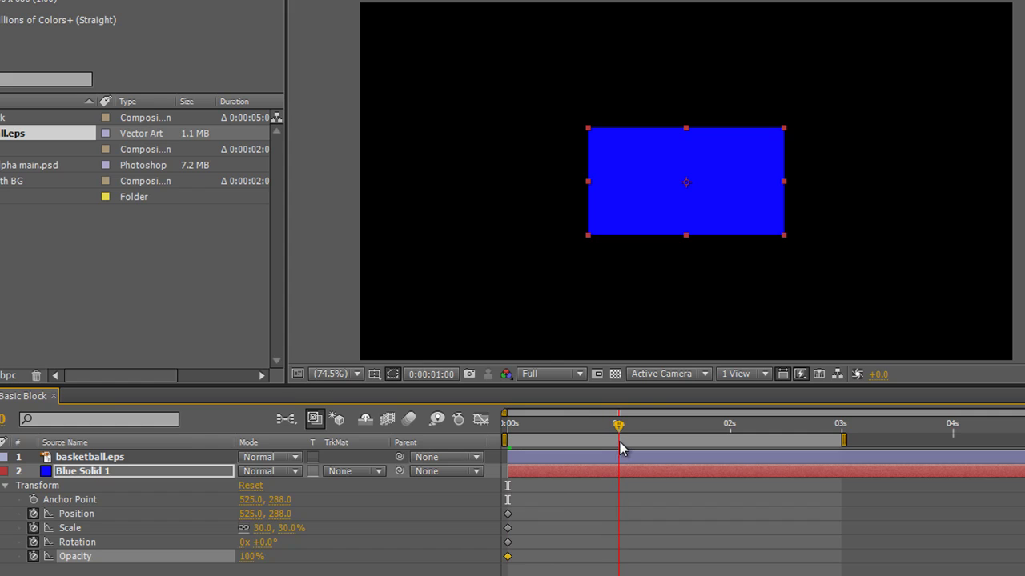
{"action": "key", "text": "Page_Up"}
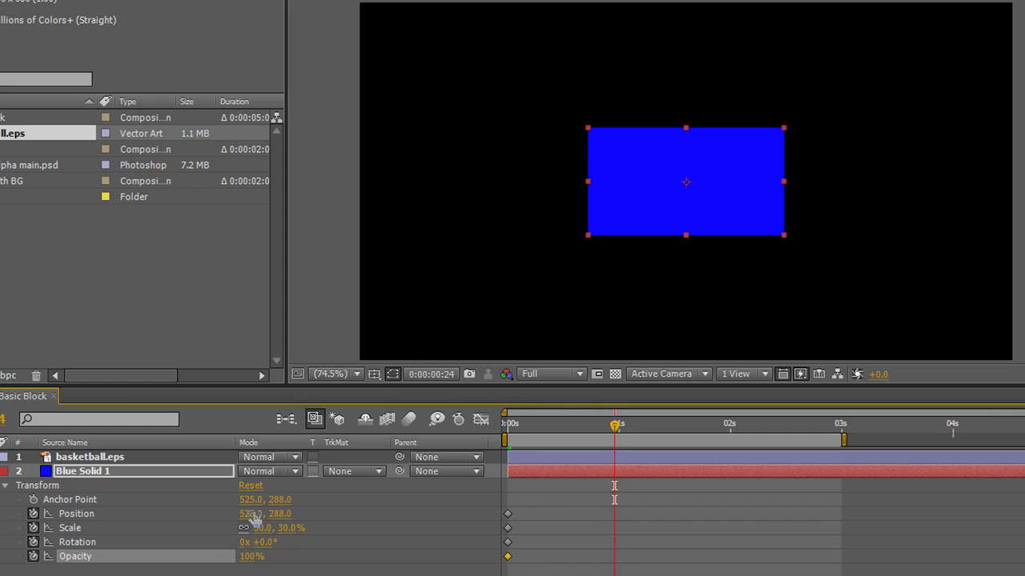
{"action": "left_click_drag", "start_coordinate": [251, 517], "coordinate": [67, 547]}
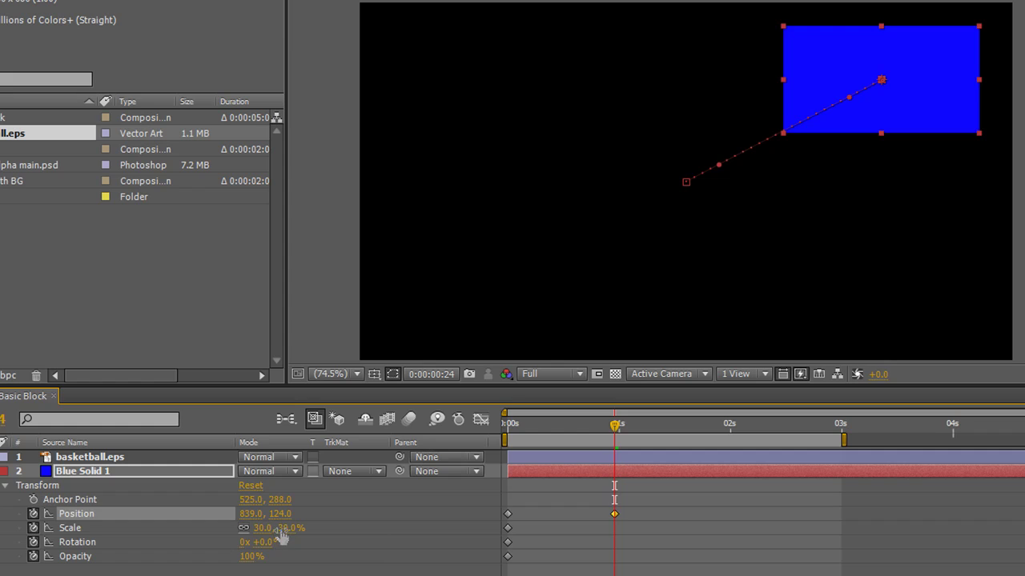
{"action": "left_click_drag", "start_coordinate": [280, 530], "coordinate": [607, 562]}
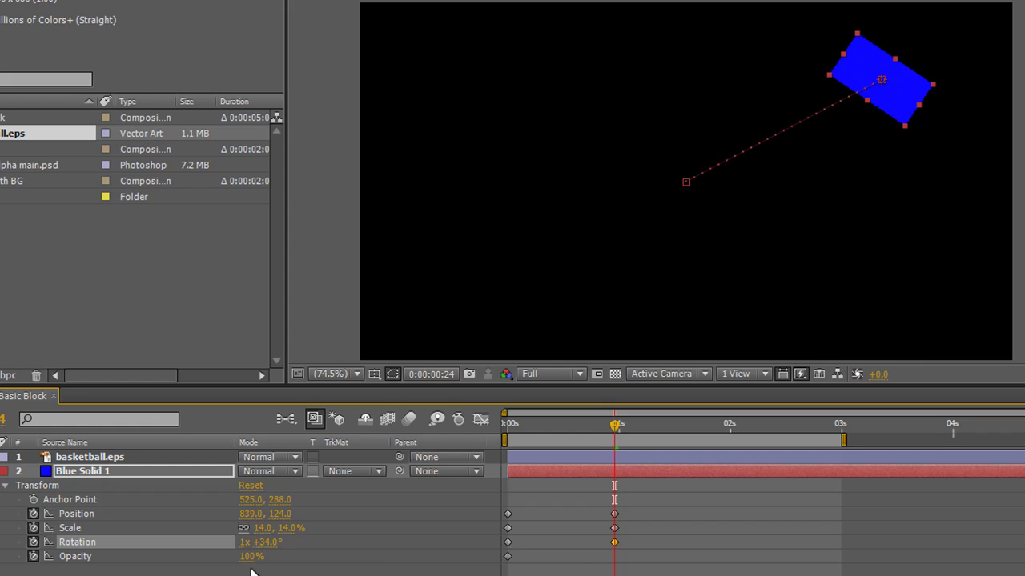
{"action": "left_click_drag", "start_coordinate": [250, 556], "coordinate": [213, 567]}
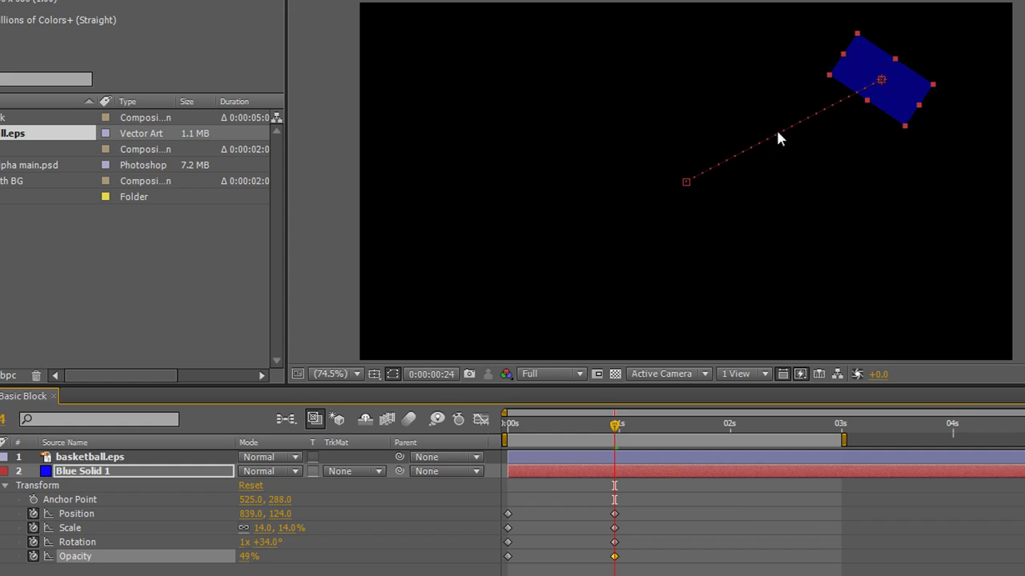
{"action": "left_click_drag", "start_coordinate": [614, 425], "coordinate": [538, 426]}
{"action": "key", "text": "KP_0"}
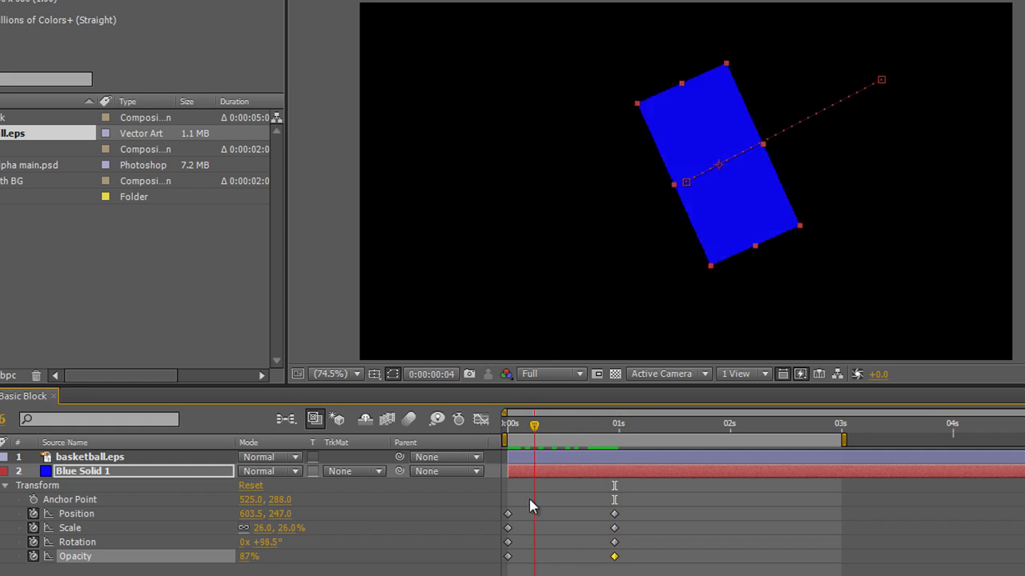